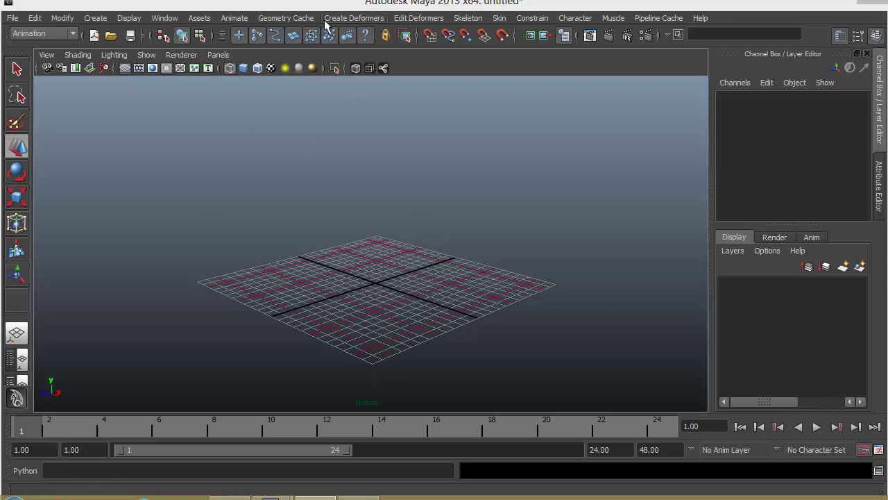
Tear off the Create Deformers > Nonlinear submenu and park it at the viewport's right edge.
{"action": "left_click", "coordinate": [354, 19]}
{"action": "mouse_move", "coordinate": [344, 111]}
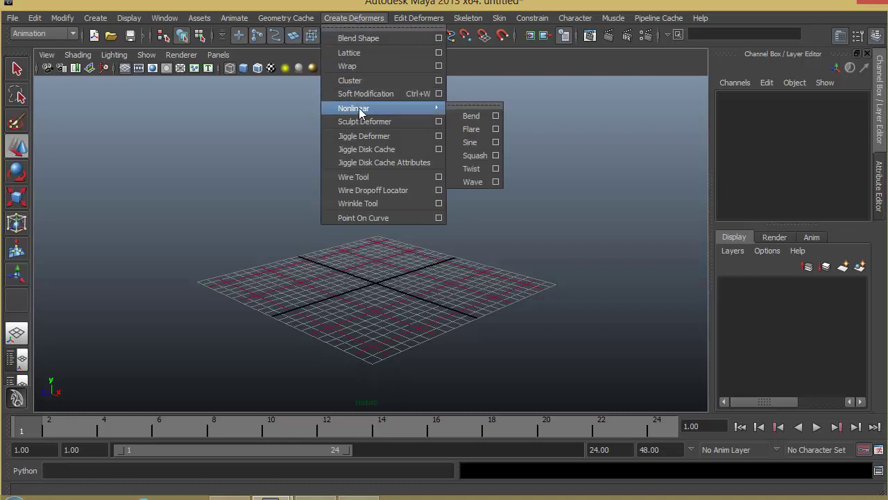
{"action": "left_click", "coordinate": [468, 105]}
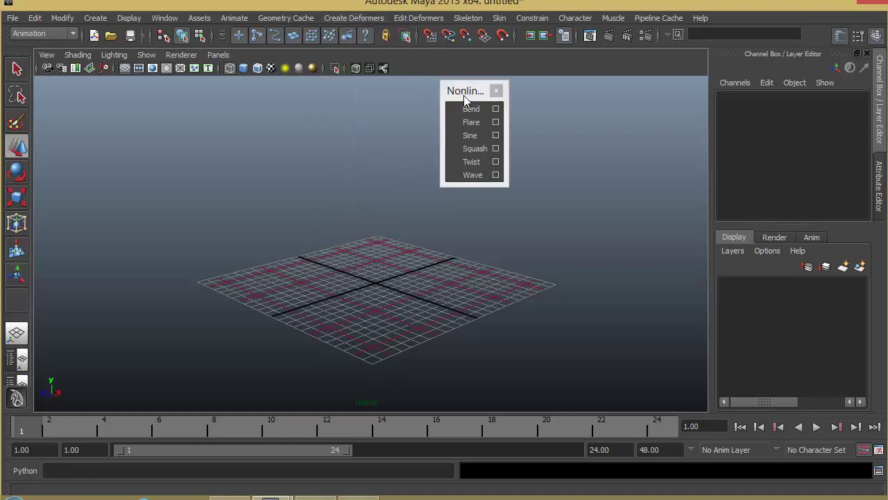
{"action": "left_click_drag", "start_coordinate": [464, 97], "coordinate": [658, 95]}
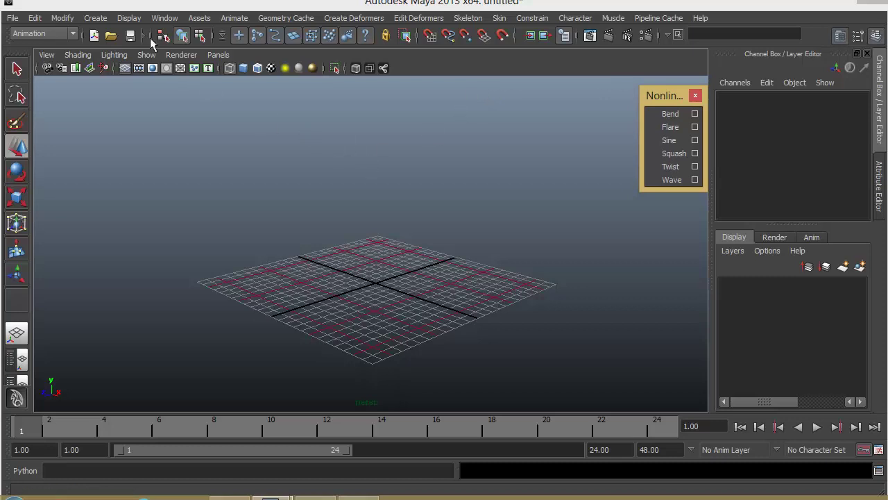
Create a polygon cube at the origin and zoom in toward it.
{"action": "left_click", "coordinate": [96, 18]}
{"action": "mouse_move", "coordinate": [104, 53]}
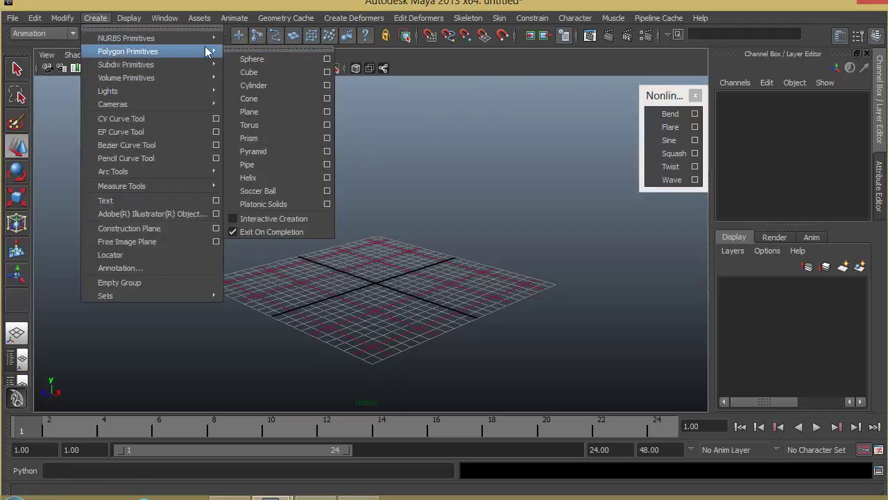
{"action": "left_click", "coordinate": [253, 72]}
{"action": "right_click_drag", "start_coordinate": [405, 287], "coordinate": [513, 313], "text": "alt"}
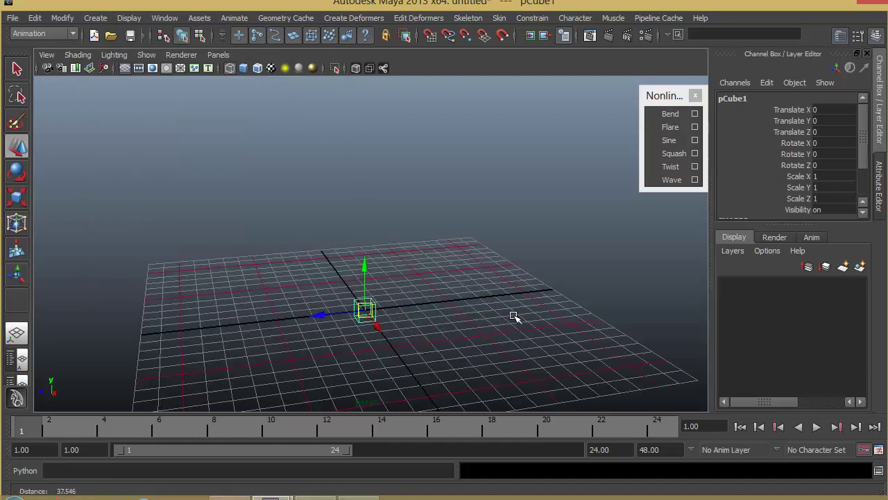
{"action": "scroll", "coordinate": [769, 199], "scroll_direction": "down", "scroll_amount": 3}
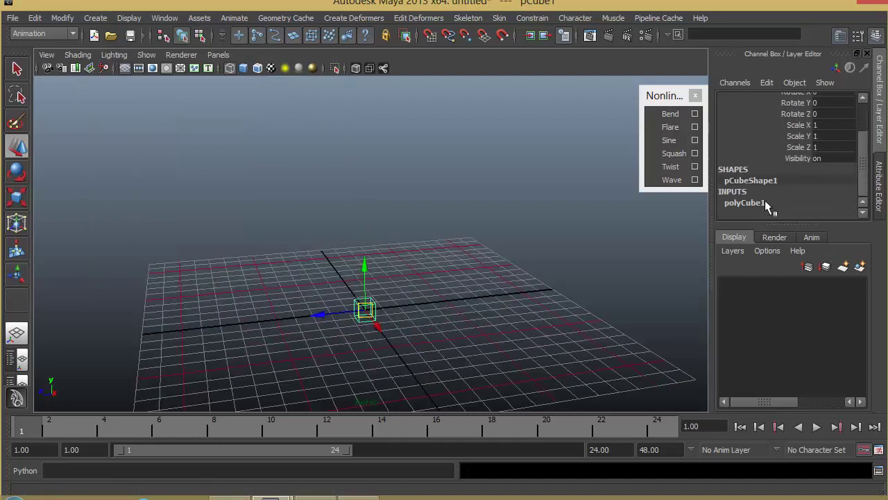
Set polyCube1 Height to 20 and Subdivisions Height to 40, lifting the column onto the grid.
{"action": "left_click", "coordinate": [766, 201]}
{"action": "scroll", "coordinate": [798, 184], "scroll_direction": "down", "scroll_amount": 4}
{"action": "left_click", "coordinate": [832, 147]}
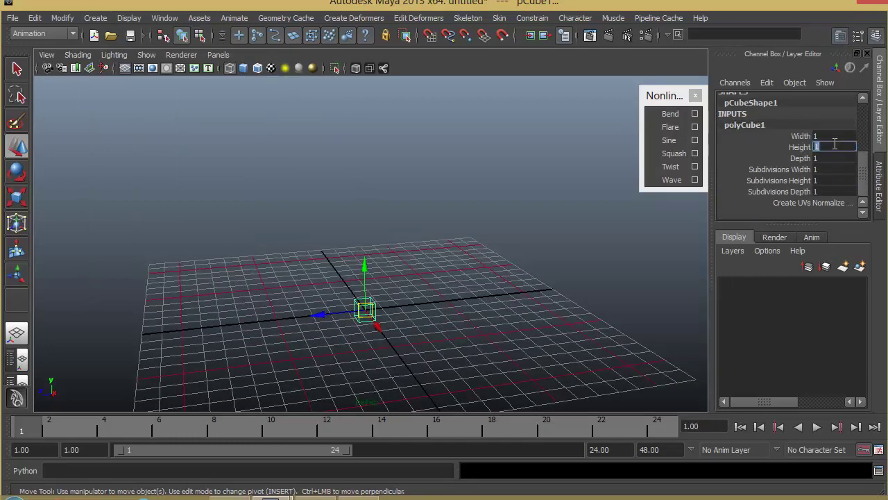
{"action": "type", "text": "20"}
{"action": "key", "text": "Return"}
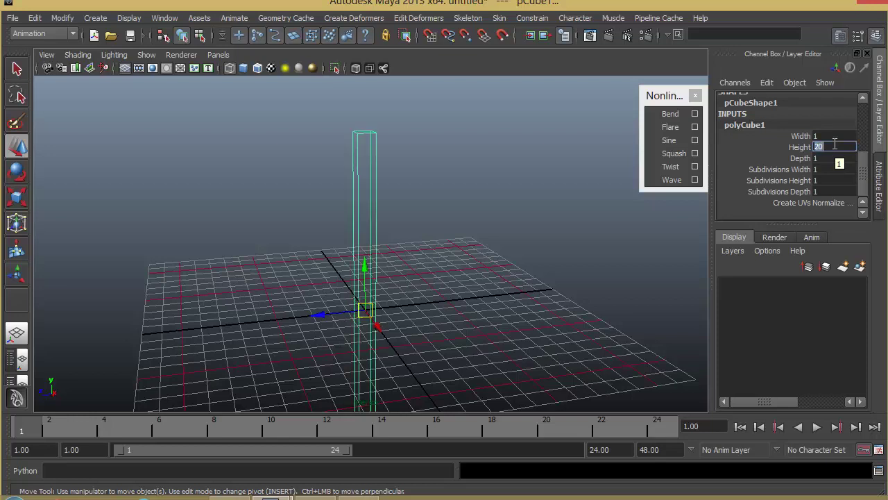
{"action": "left_click", "coordinate": [826, 179]}
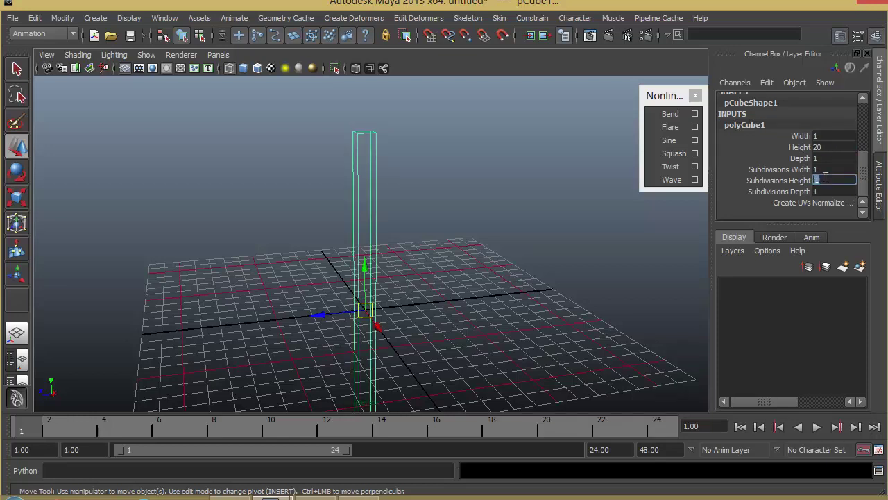
{"action": "type", "text": "20"}
{"action": "key", "text": "Return"}
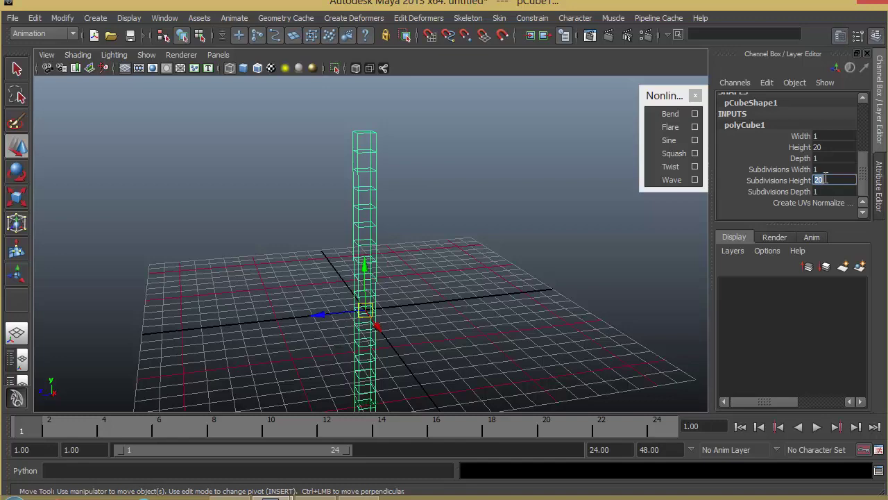
{"action": "left_click_drag", "start_coordinate": [667, 199], "coordinate": [465, 264], "text": "alt"}
{"action": "left_click", "coordinate": [833, 182]}
{"action": "type", "text": "40"}
{"action": "key", "text": "Return"}
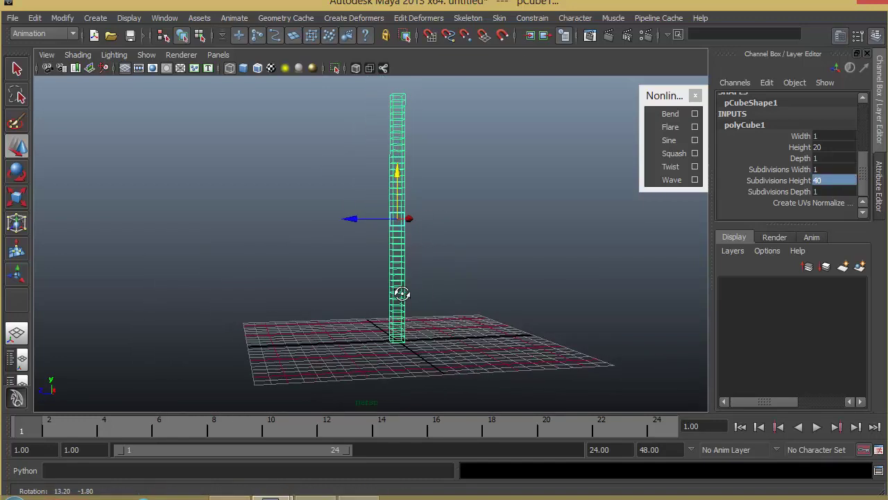
Display the column smooth shaded and orbit the view to face it.
{"action": "key", "text": "5"}
{"action": "left_click_drag", "start_coordinate": [397, 274], "coordinate": [422, 196], "text": "alt"}
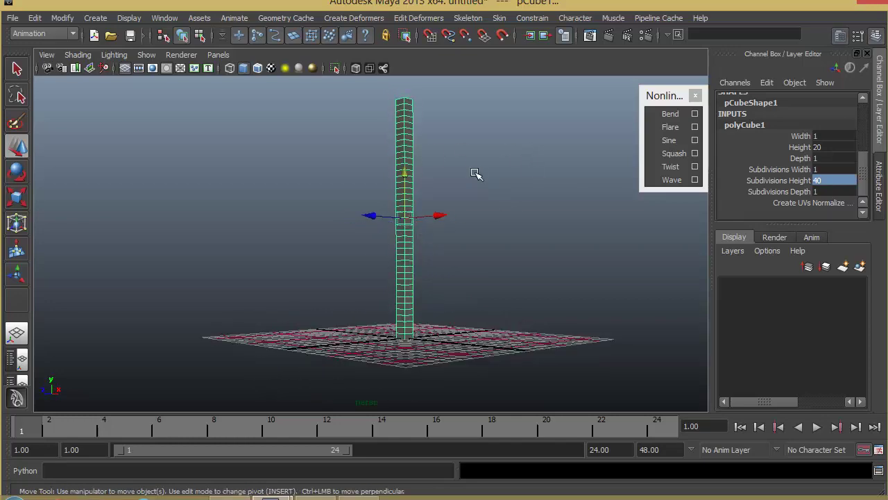
{"action": "left_click_drag", "start_coordinate": [449, 259], "coordinate": [426, 290], "text": "alt"}
{"action": "right_click_drag", "start_coordinate": [426, 289], "coordinate": [416, 246], "text": "alt"}
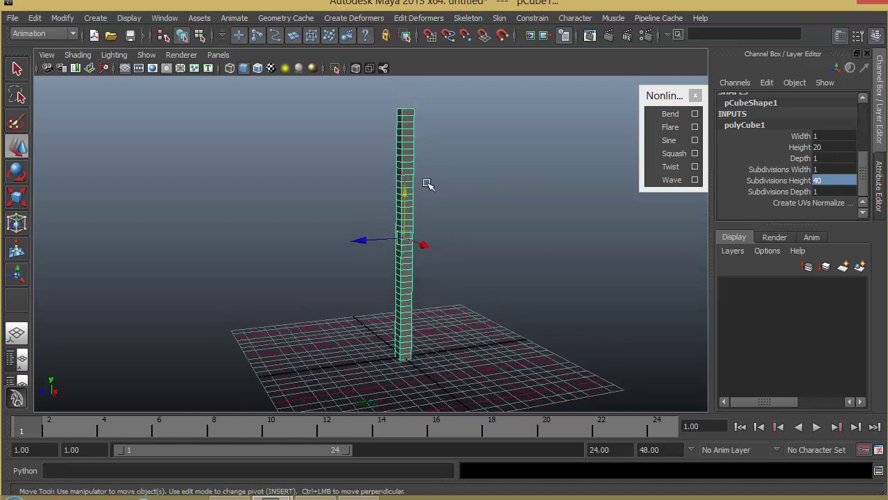
{"action": "left_click_drag", "start_coordinate": [513, 272], "coordinate": [547, 205], "text": "alt"}
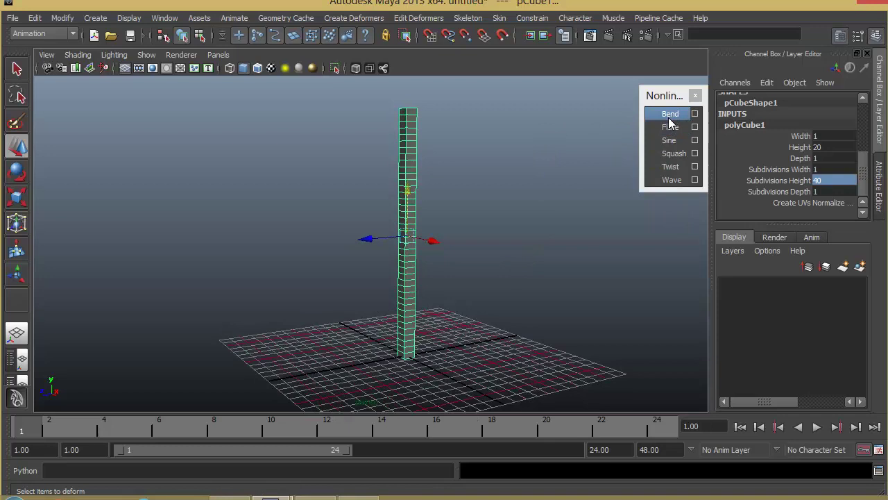
Reselect the column, add a Bend deformer, and switch to wireframe display.
{"action": "left_click", "coordinate": [420, 222]}
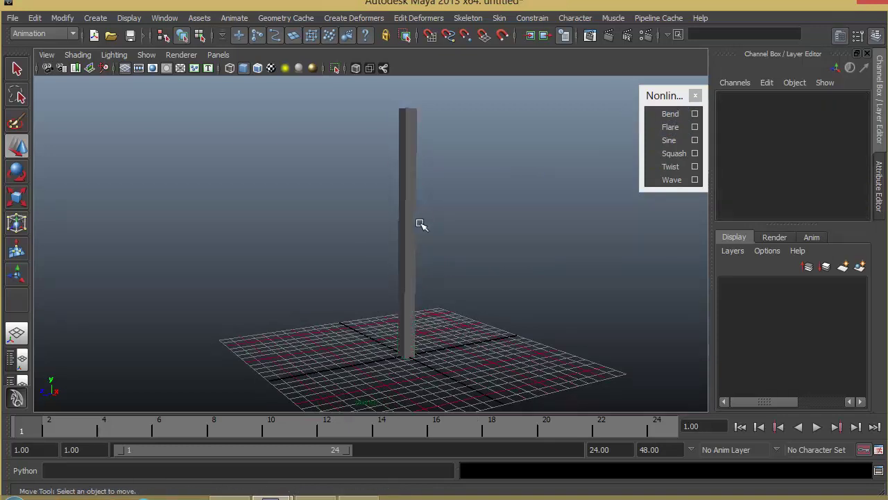
{"action": "left_click", "coordinate": [409, 229]}
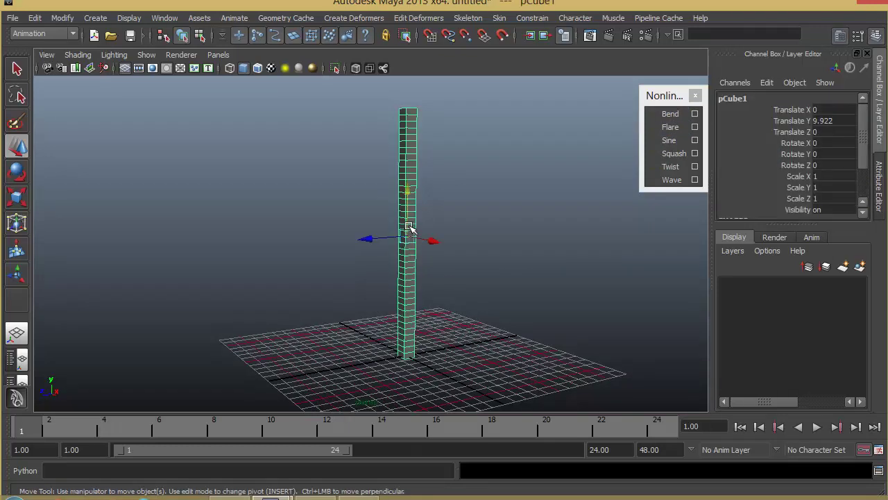
{"action": "left_click", "coordinate": [670, 114]}
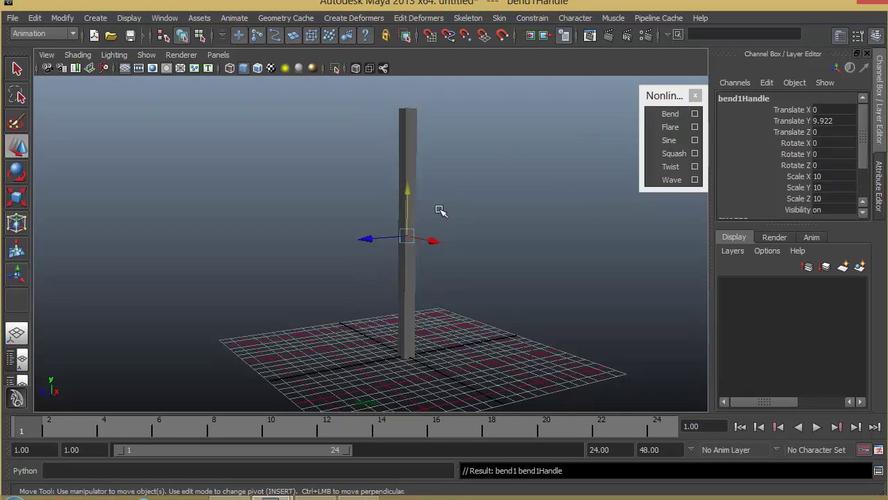
{"action": "key", "text": "4"}
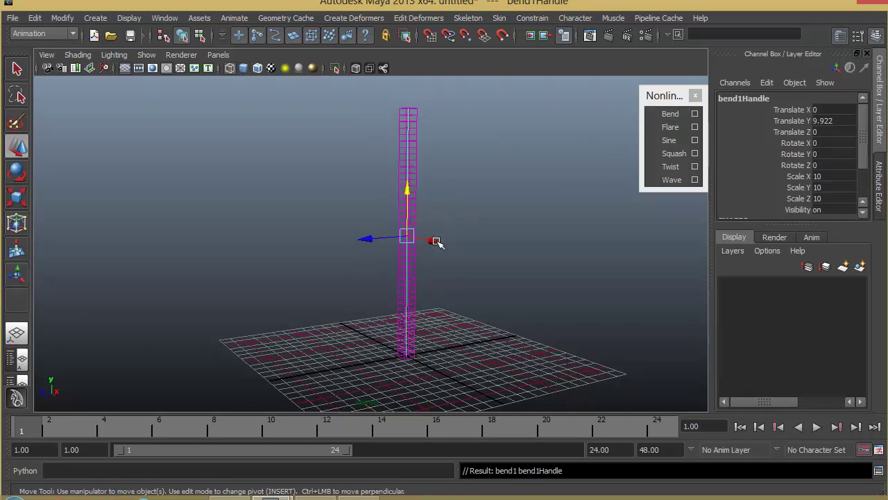
Expand bend1's inputs in the Channel Box to reveal its bend attributes.
{"action": "scroll", "coordinate": [498, 231], "scroll_direction": "up", "scroll_amount": 5}
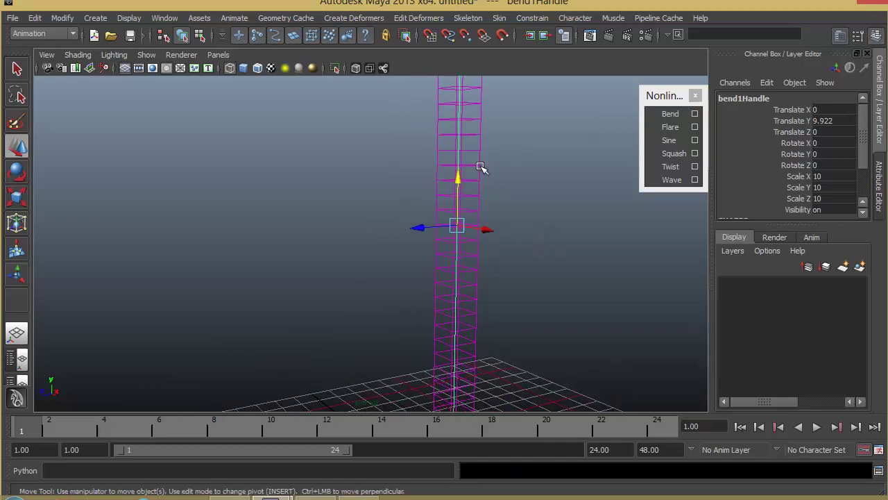
{"action": "scroll", "coordinate": [463, 278], "scroll_direction": "down", "scroll_amount": 5}
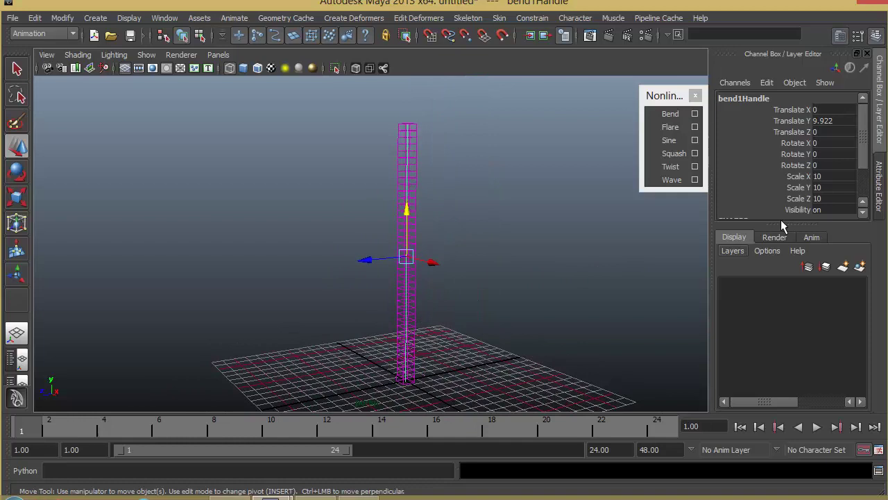
{"action": "left_click_drag", "start_coordinate": [800, 224], "coordinate": [800, 290]}
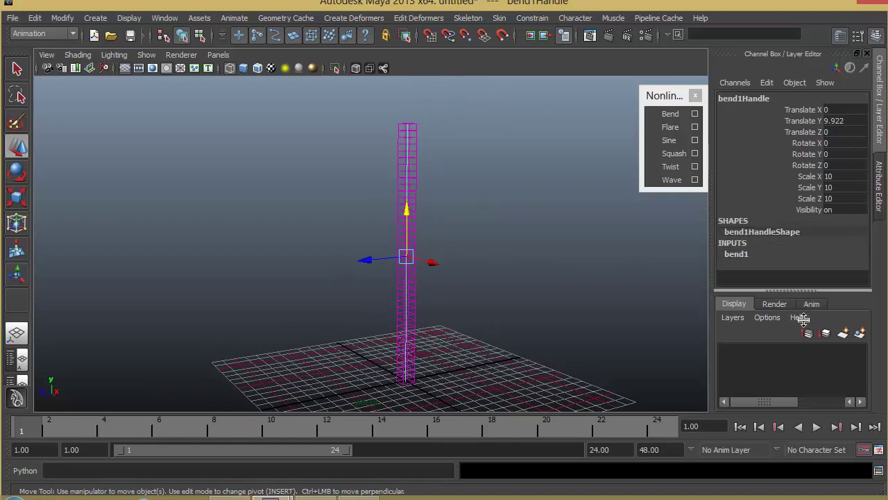
{"action": "left_click", "coordinate": [736, 254]}
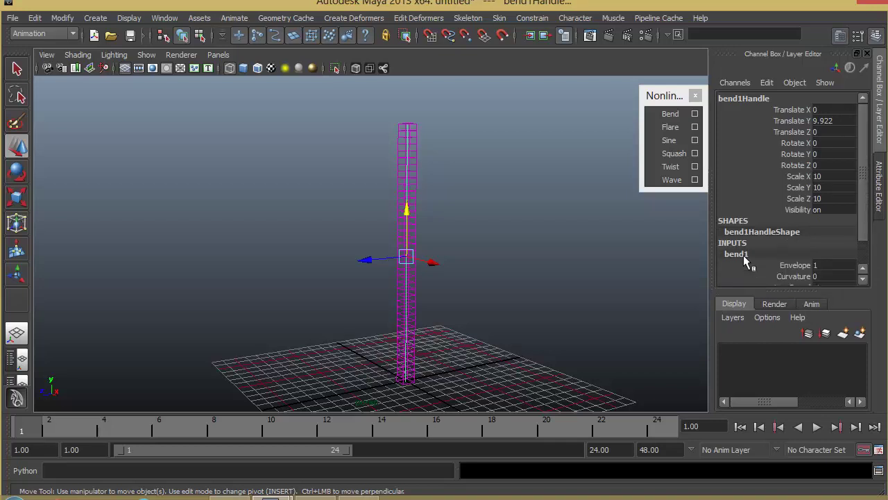
{"action": "scroll", "coordinate": [743, 255], "scroll_direction": "down", "scroll_amount": 1}
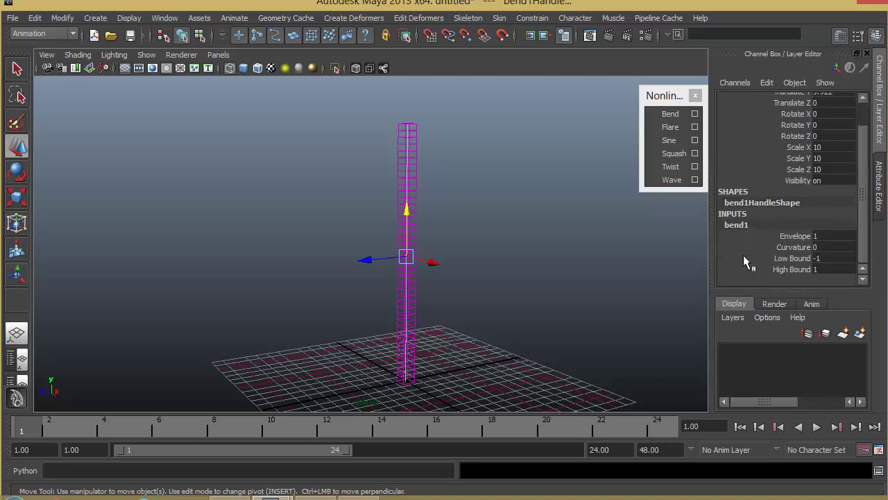
Try bend Curvature values with the virtual slider, undoing back to a straight column.
{"action": "left_click", "coordinate": [798, 248]}
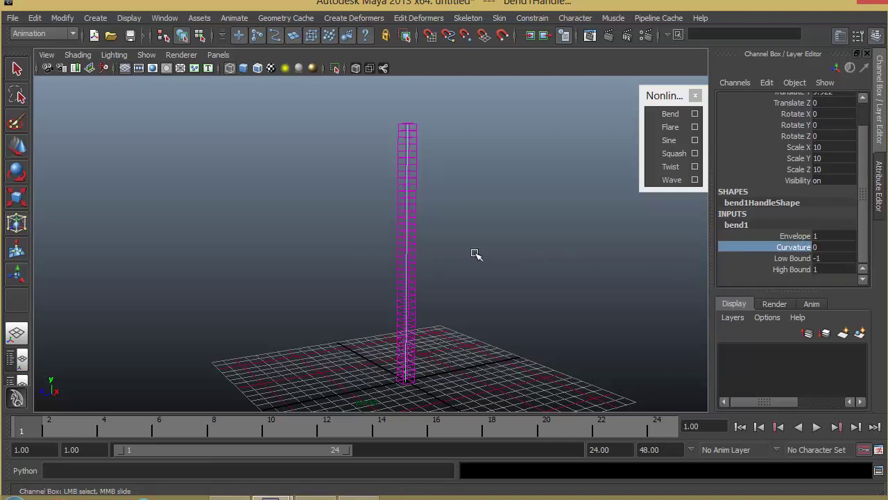
{"action": "mouse_move", "coordinate": [475, 254]}
{"action": "middle_mouse_down"}
{"action": "mouse_move", "coordinate": [495, 253]}
{"action": "mouse_move", "coordinate": [485, 251]}
{"action": "middle_mouse_up"}
{"action": "left_click_drag", "start_coordinate": [489, 270], "coordinate": [519, 295], "text": "alt"}
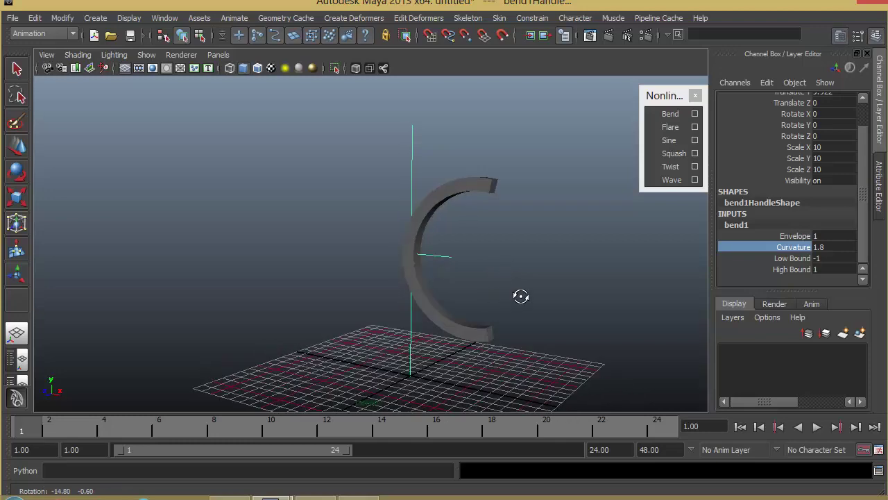
{"action": "mouse_move", "coordinate": [519, 296]}
{"action": "middle_mouse_down"}
{"action": "mouse_move", "coordinate": [529, 282]}
{"action": "mouse_move", "coordinate": [551, 284]}
{"action": "mouse_move", "coordinate": [495, 296]}
{"action": "mouse_move", "coordinate": [519, 301]}
{"action": "middle_mouse_up"}
{"action": "key", "text": "ctrl+z"}
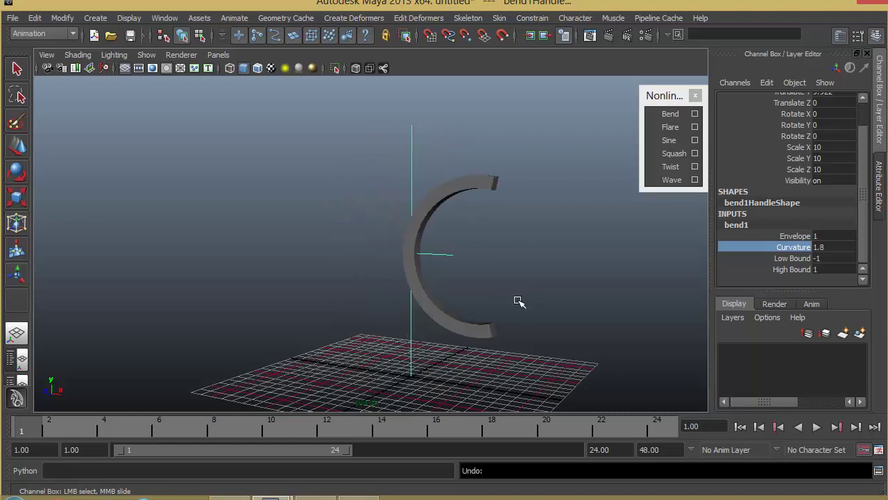
{"action": "left_click_drag", "start_coordinate": [562, 300], "coordinate": [506, 291], "text": "alt"}
{"action": "key", "text": "ctrl+z"}
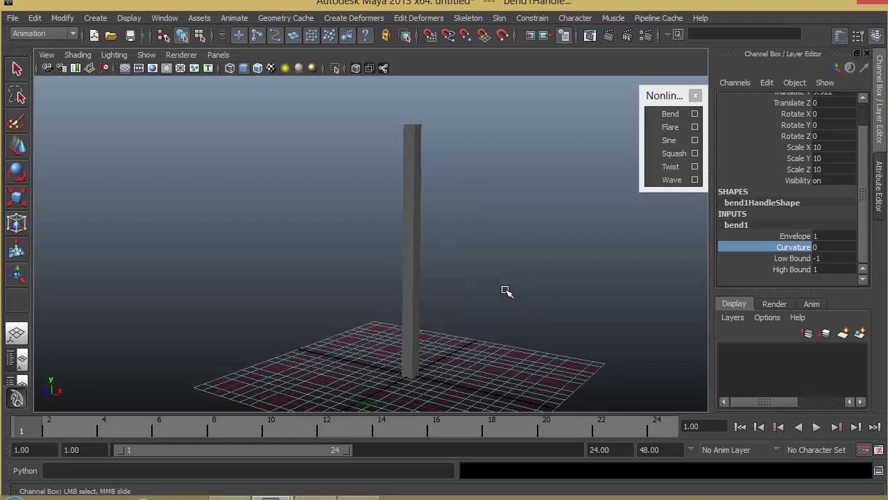
{"action": "middle_click_drag", "start_coordinate": [506, 292], "coordinate": [526, 292]}
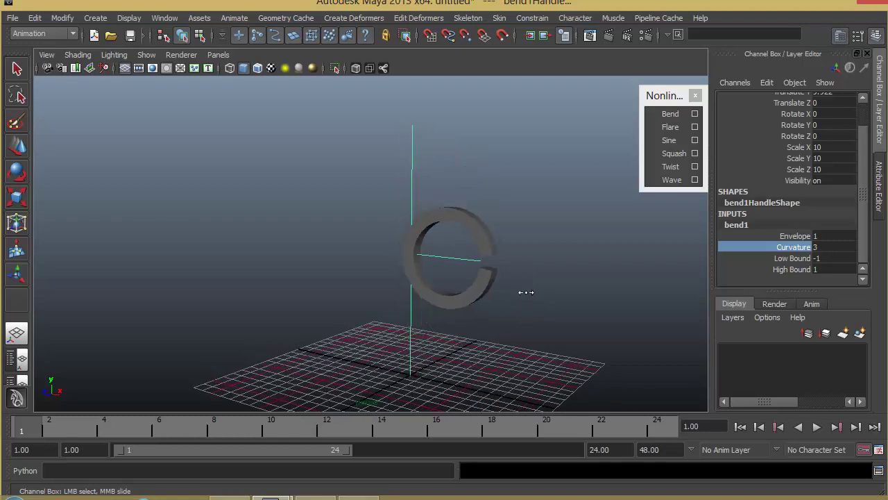
Enter Curvature 4, then 3.5, closing the ring, and orbit around it.
{"action": "left_click", "coordinate": [823, 247]}
{"action": "type", "text": "4"}
{"action": "key", "text": "Return"}
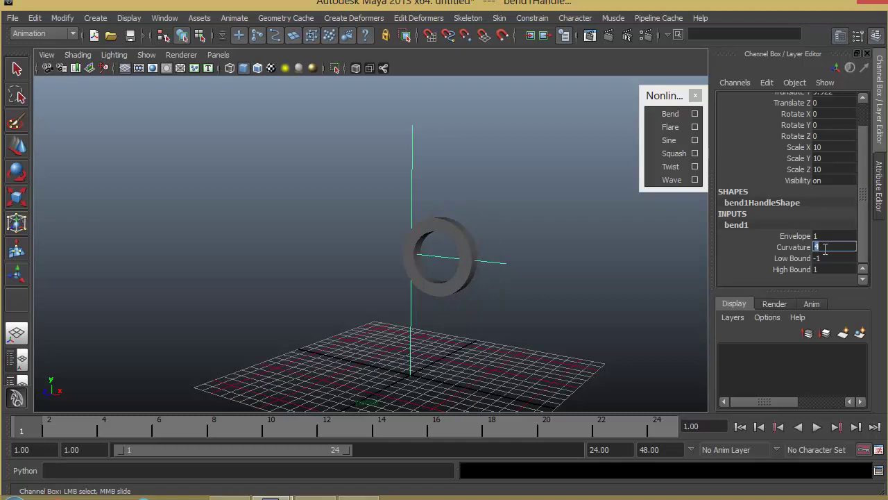
{"action": "type", "text": "3.5"}
{"action": "key", "text": "Return"}
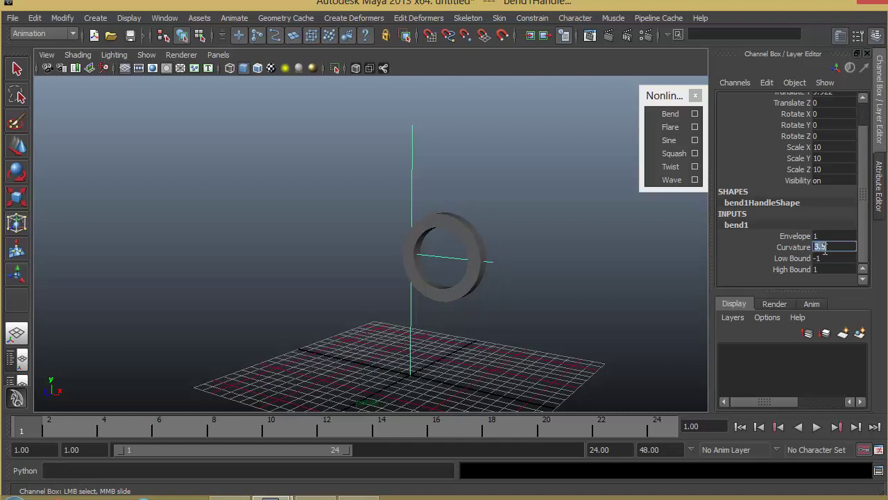
{"action": "left_click_drag", "start_coordinate": [510, 329], "coordinate": [470, 271], "text": "alt"}
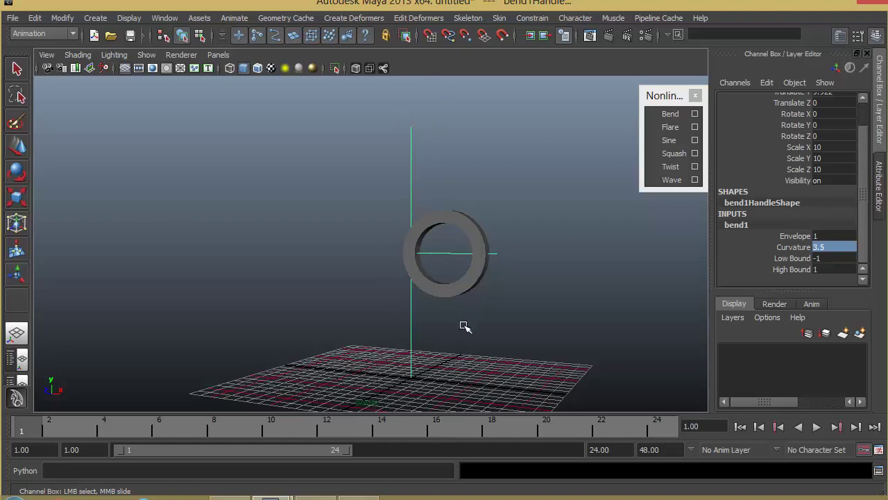
{"action": "left_click_drag", "start_coordinate": [509, 335], "coordinate": [415, 260], "text": "alt"}
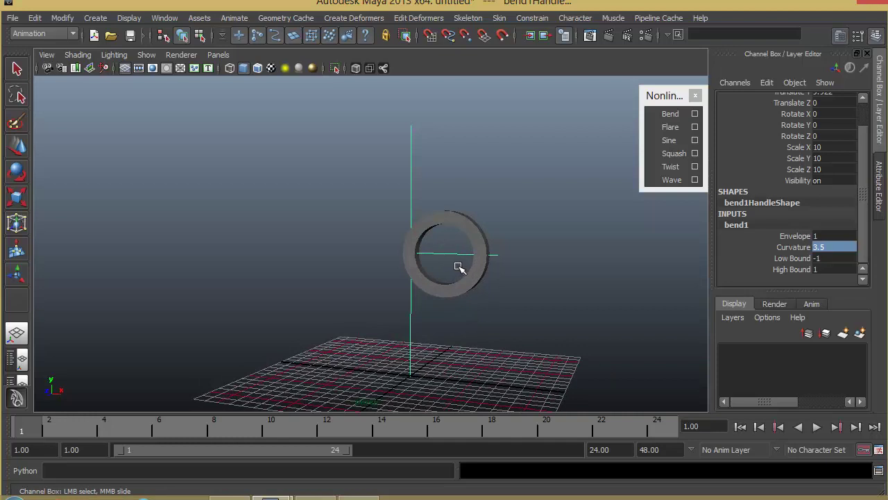
Drag bend1 Low Bound to 0, then High Bound down and back up to 1.
{"action": "left_click", "coordinate": [794, 258]}
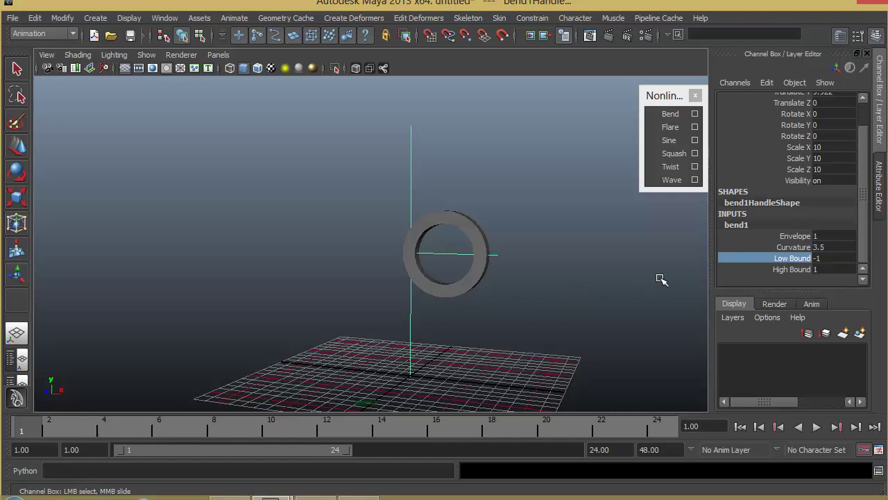
{"action": "middle_click_drag", "start_coordinate": [661, 279], "coordinate": [590, 289]}
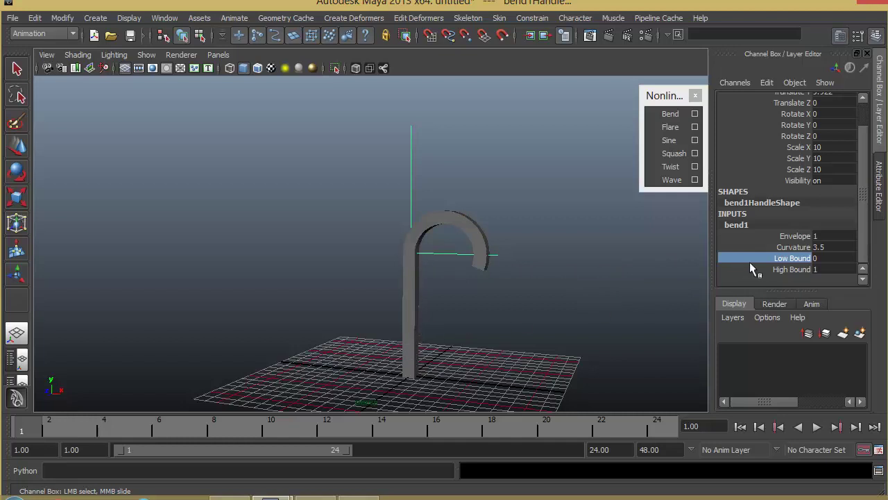
{"action": "left_click", "coordinate": [795, 270]}
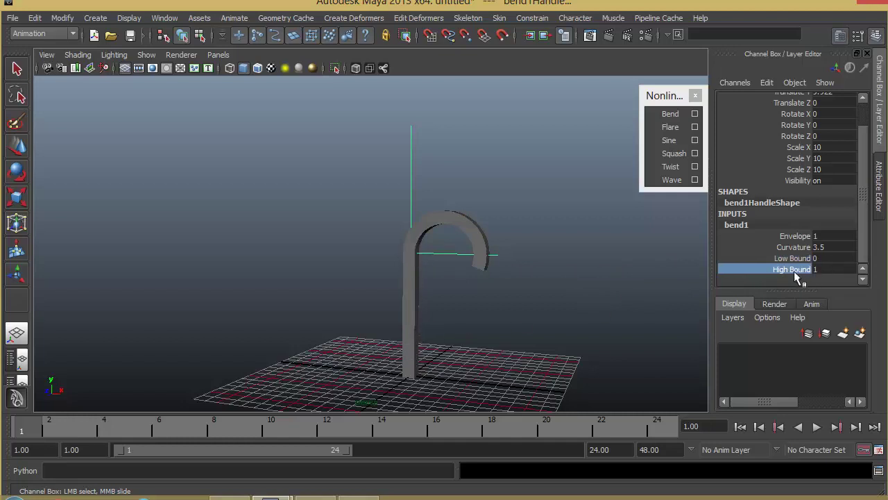
{"action": "middle_click_drag", "start_coordinate": [630, 307], "coordinate": [622, 309]}
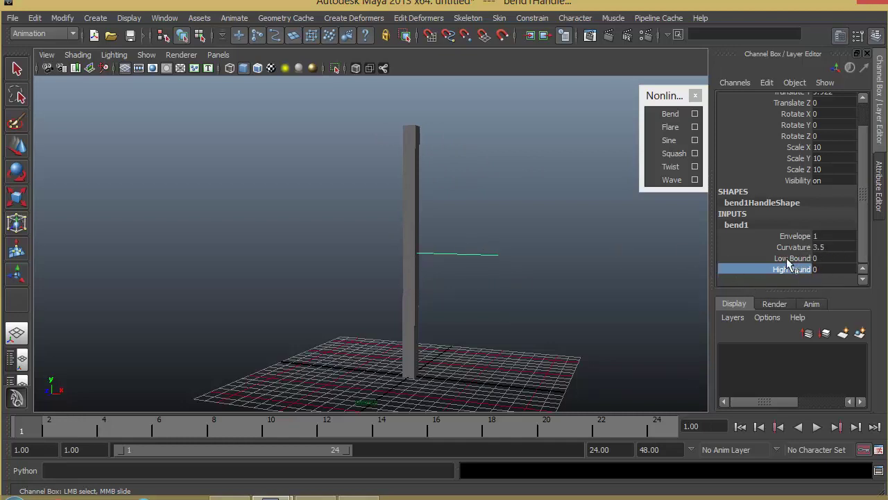
{"action": "middle_click_drag", "start_coordinate": [490, 323], "coordinate": [494, 326]}
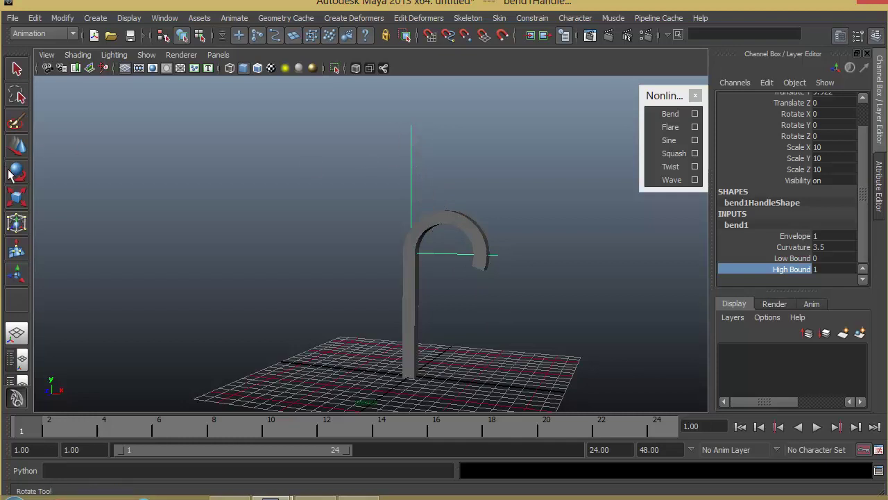
Move the bend handle down the column, then back up to Y 10.808.
{"action": "left_click", "coordinate": [19, 149]}
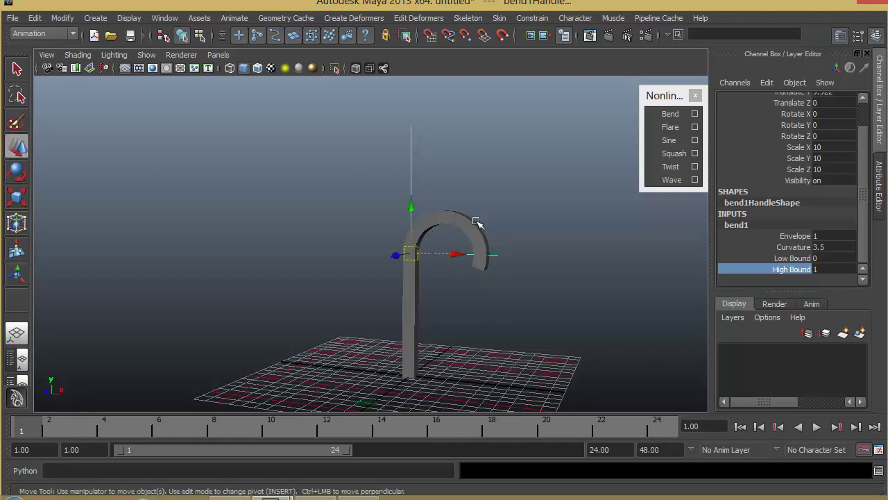
{"action": "left_click_drag", "start_coordinate": [414, 206], "coordinate": [414, 266]}
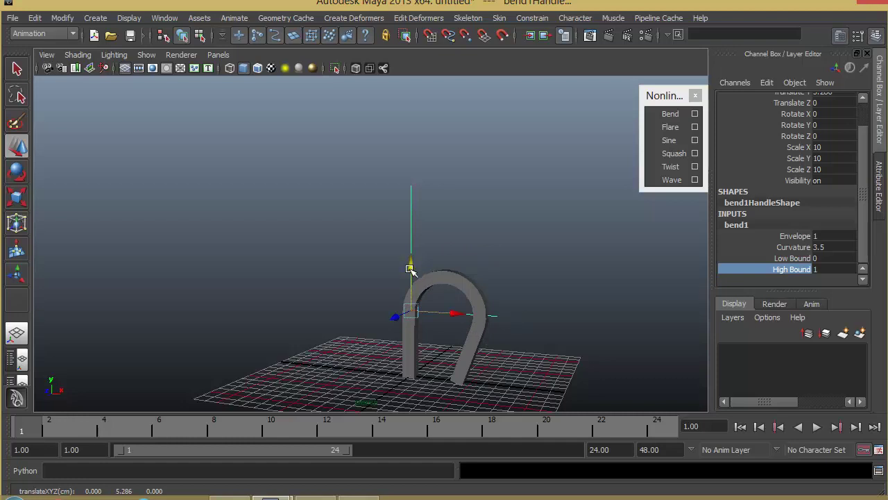
{"action": "left_click_drag", "start_coordinate": [408, 267], "coordinate": [406, 199]}
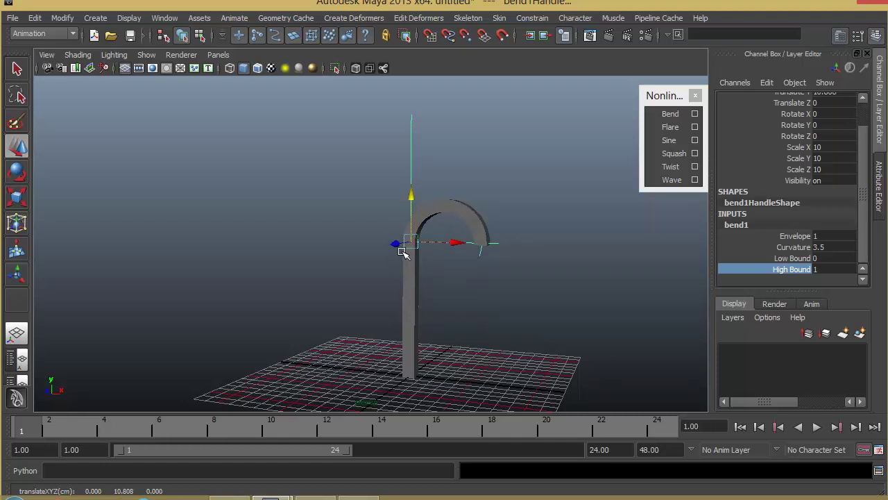
{"action": "left_click", "coordinate": [795, 235]}
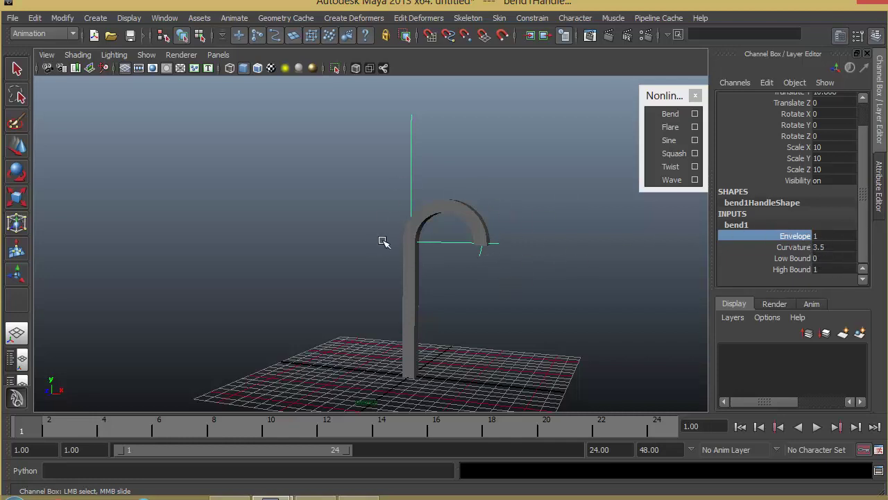
Toggle bend Envelope off and on, extend Low Bound, and make Curvature negative.
{"action": "middle_click_drag", "start_coordinate": [690, 256], "coordinate": [581, 265]}
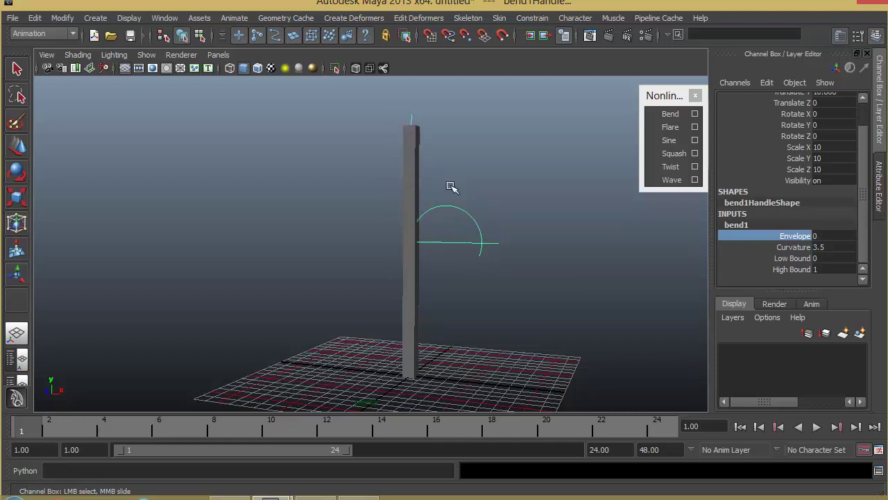
{"action": "middle_click_drag", "start_coordinate": [542, 300], "coordinate": [602, 304]}
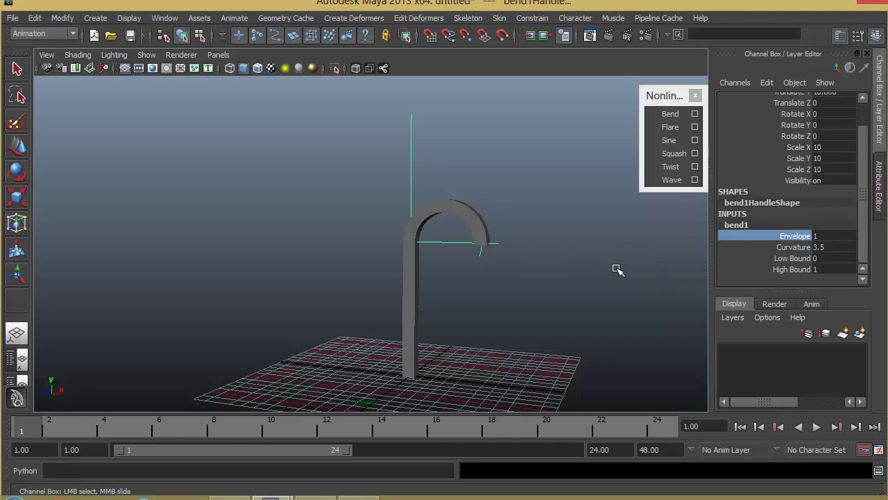
{"action": "left_click", "coordinate": [793, 258]}
{"action": "middle_click_drag", "start_coordinate": [569, 279], "coordinate": [559, 298]}
{"action": "left_click", "coordinate": [793, 247]}
{"action": "middle_click_drag", "start_coordinate": [528, 208], "coordinate": [430, 191]}
Move the bent ring upward, delete the bend deformer, and reselect the column.
{"action": "key", "text": "w"}
{"action": "left_click_drag", "start_coordinate": [416, 184], "coordinate": [411, 175]}
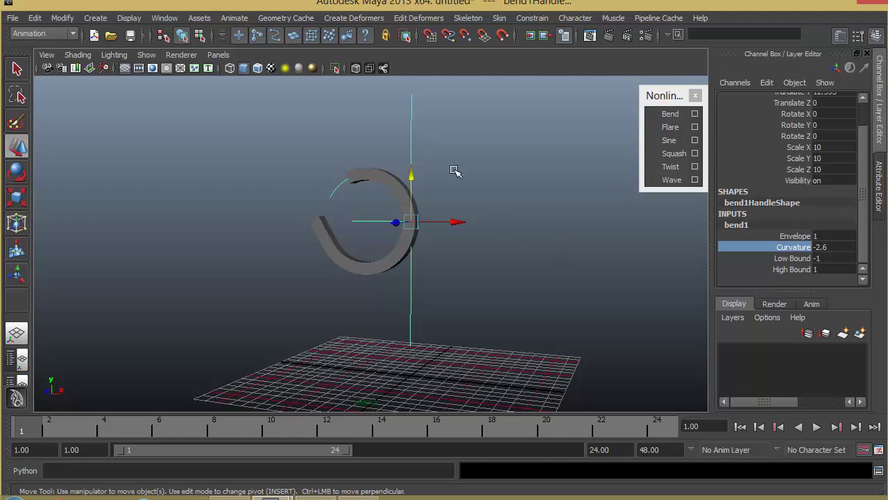
{"action": "key", "text": "Delete"}
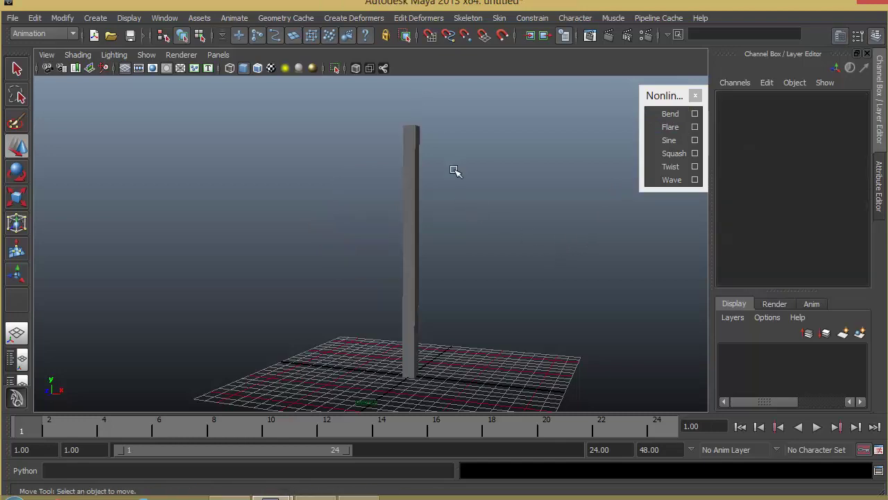
{"action": "left_click", "coordinate": [413, 222]}
Add a Flare deformer to the column and expand its attributes in the Channel Box.
{"action": "left_click_drag", "start_coordinate": [506, 297], "coordinate": [486, 303], "text": "alt"}
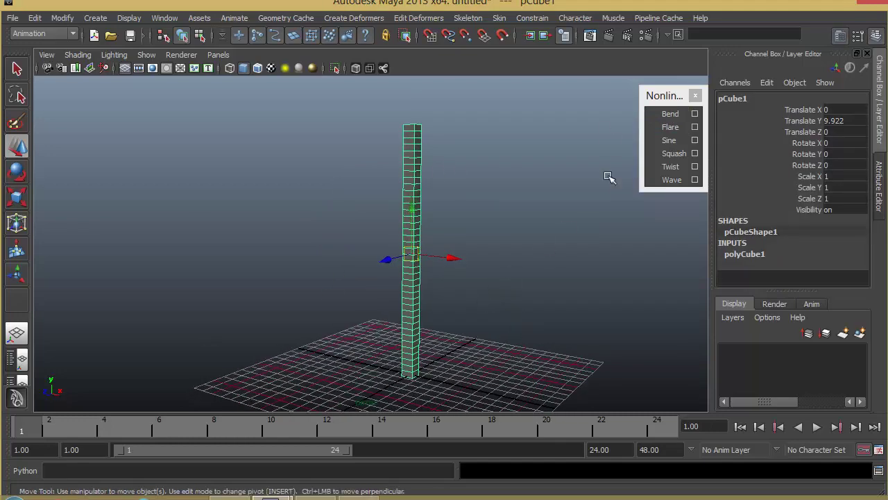
{"action": "left_click", "coordinate": [670, 127]}
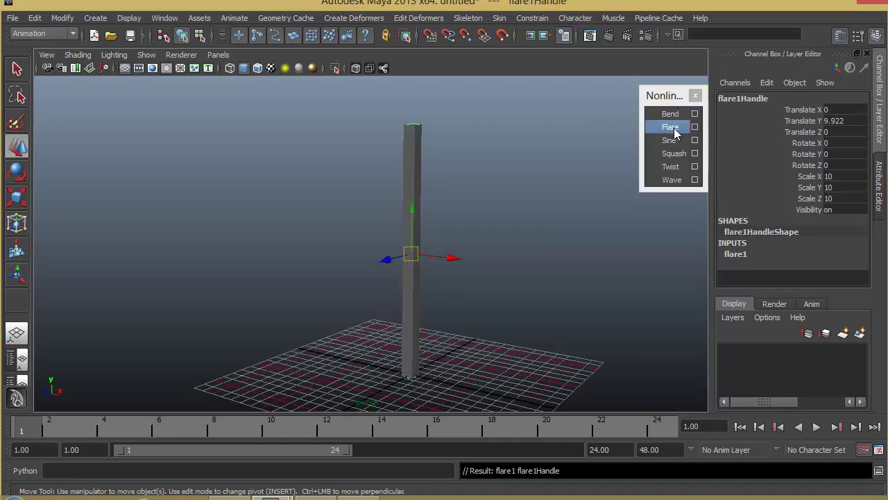
{"action": "left_click", "coordinate": [734, 254]}
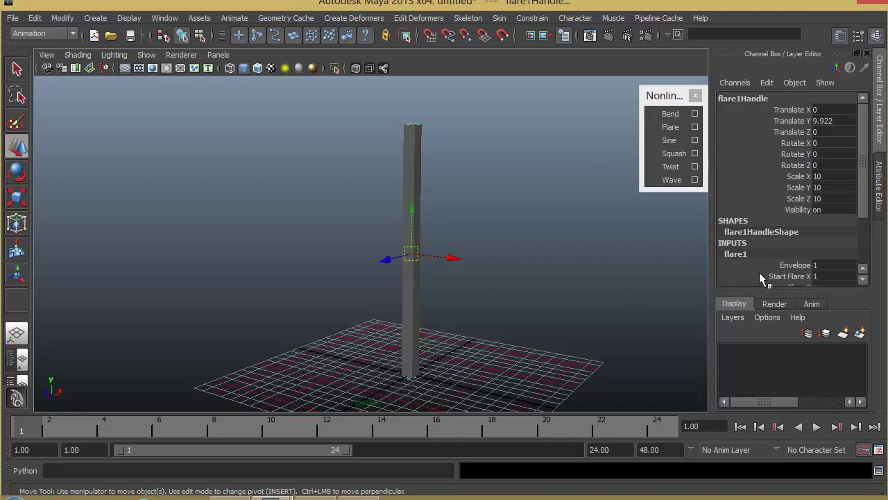
{"action": "scroll", "coordinate": [761, 275], "scroll_direction": "down", "scroll_amount": 3}
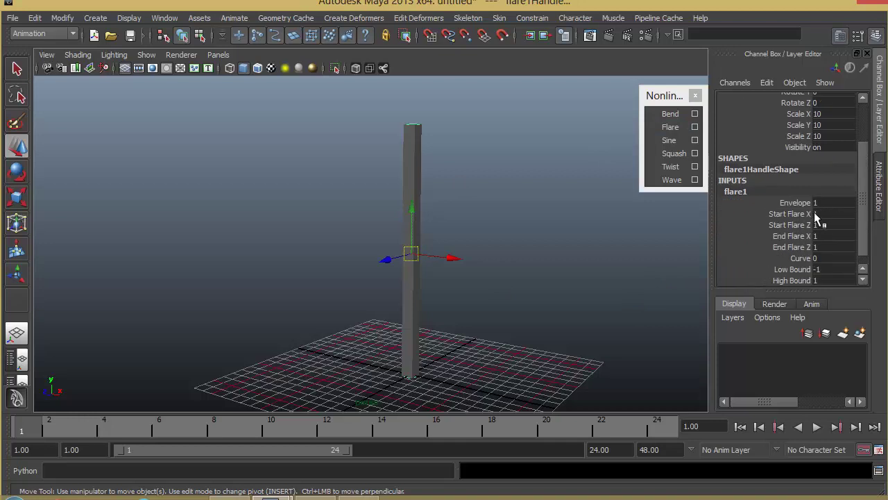
Set flare Start Flare X and Start Flare Z both to 10.
{"action": "left_click", "coordinate": [764, 214]}
{"action": "middle_click_drag", "start_coordinate": [566, 227], "coordinate": [815, 225]}
{"action": "left_click", "coordinate": [789, 225]}
{"action": "middle_click_drag", "start_coordinate": [454, 279], "coordinate": [469, 281]}
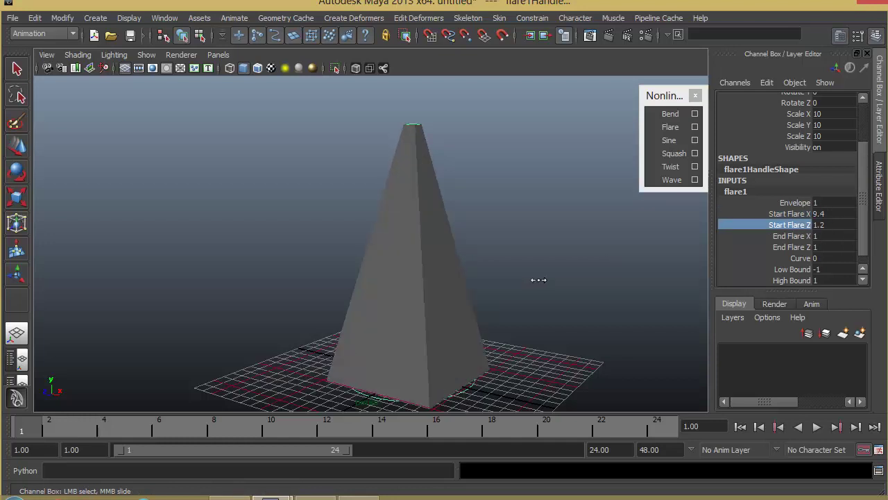
{"action": "middle_click_drag", "start_coordinate": [538, 280], "coordinate": [630, 263]}
{"action": "double_click", "coordinate": [830, 212]}
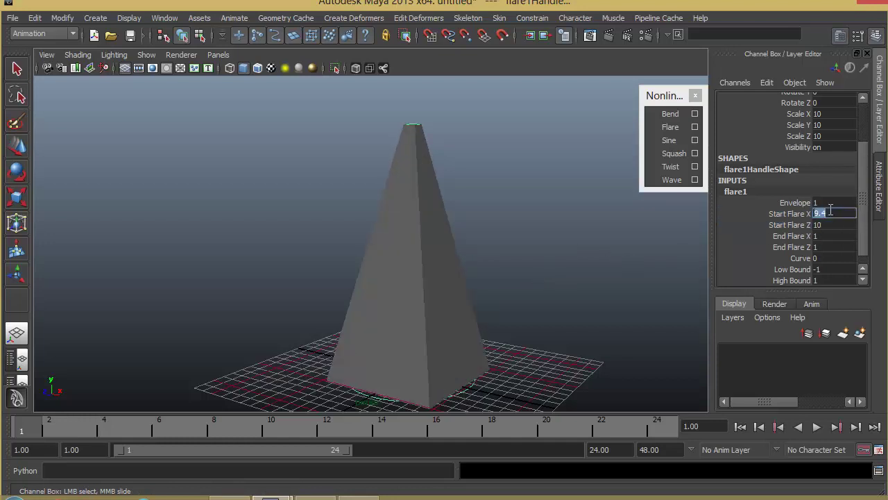
{"action": "type", "text": "10"}
{"action": "key", "text": "Return"}
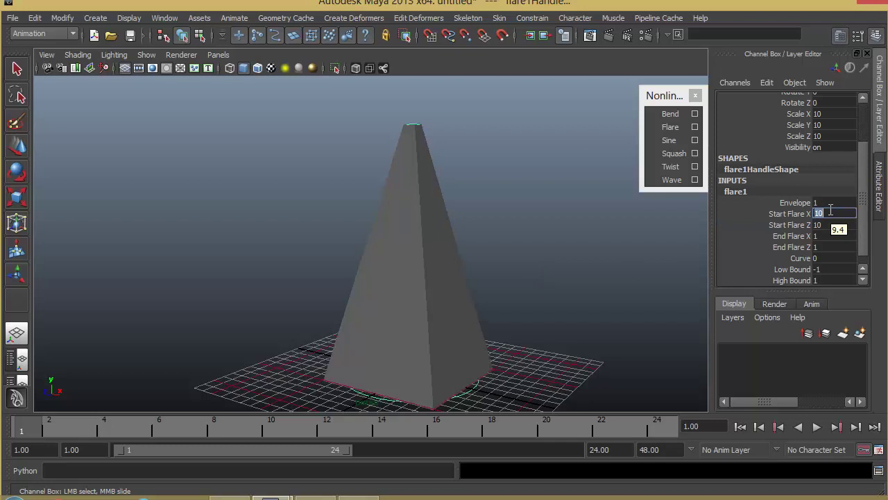
{"action": "left_click", "coordinate": [798, 227]}
{"action": "left_click", "coordinate": [802, 236]}
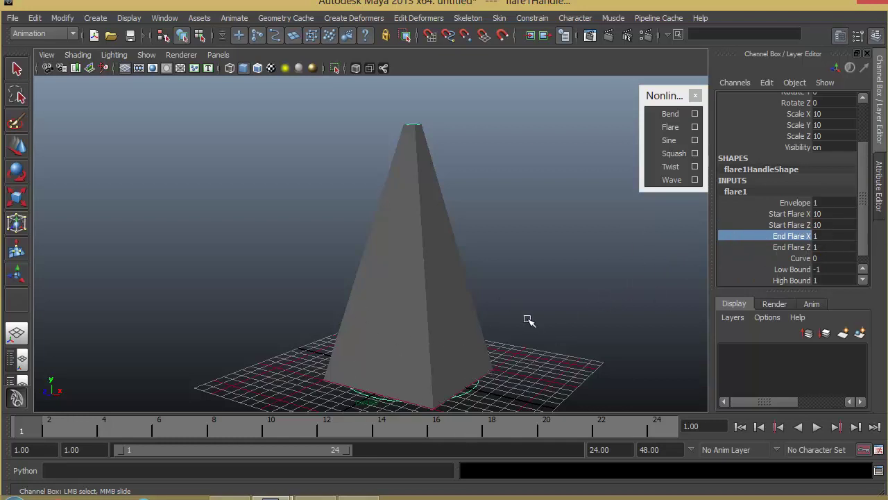
Set End Flare X and End Flare Z to 5 and check the top from above.
{"action": "middle_click_drag", "start_coordinate": [529, 320], "coordinate": [582, 320]}
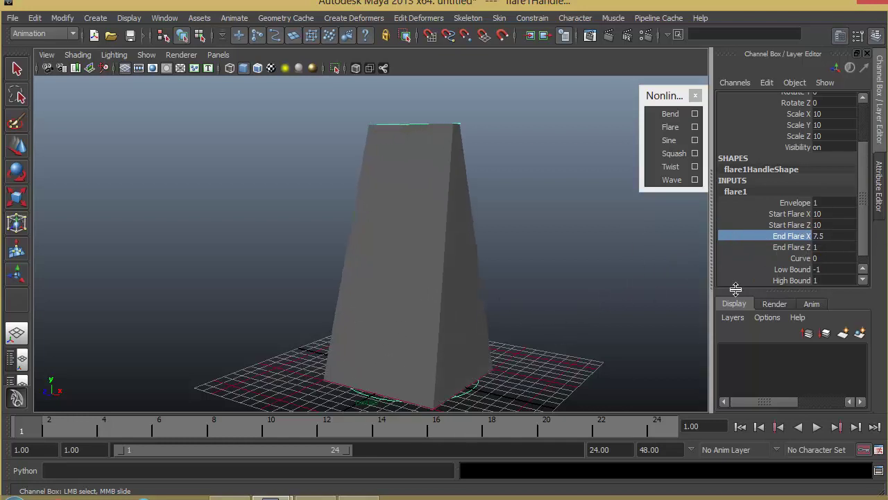
{"action": "double_click", "coordinate": [825, 236]}
{"action": "type", "text": "5"}
{"action": "key", "text": "Tab"}
{"action": "type", "text": "5"}
{"action": "key", "text": "Tab"}
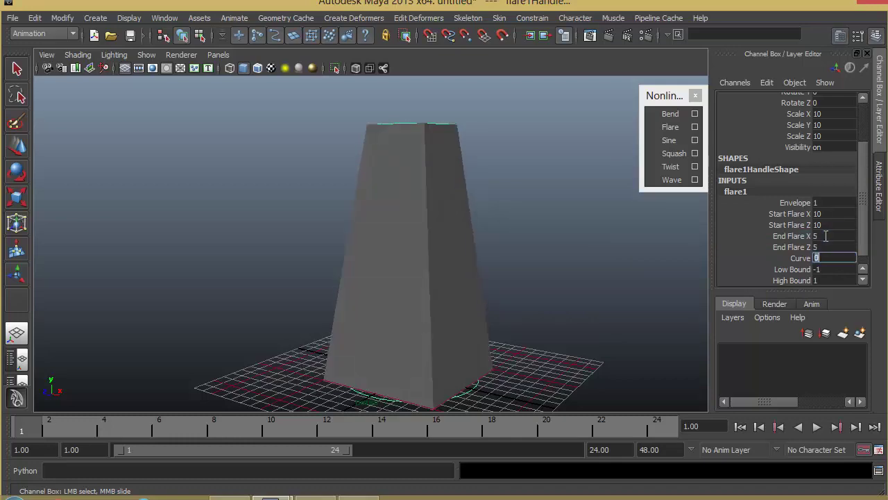
{"action": "left_click_drag", "start_coordinate": [534, 272], "coordinate": [517, 344], "text": "alt"}
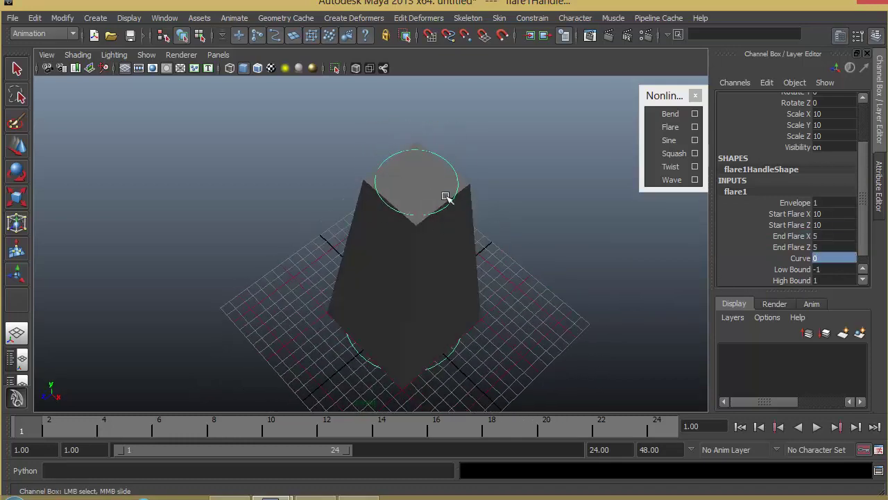
{"action": "left_click_drag", "start_coordinate": [449, 230], "coordinate": [505, 221], "text": "alt"}
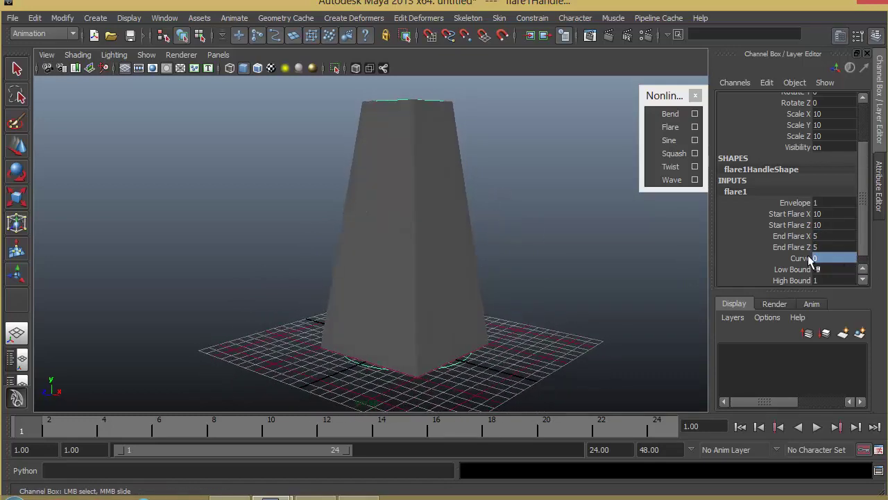
Drag the flare Curve to pinch the sides inward, inspect it, then delete the flare.
{"action": "left_click", "coordinate": [808, 258]}
{"action": "middle_click_drag", "start_coordinate": [590, 292], "coordinate": [570, 280]}
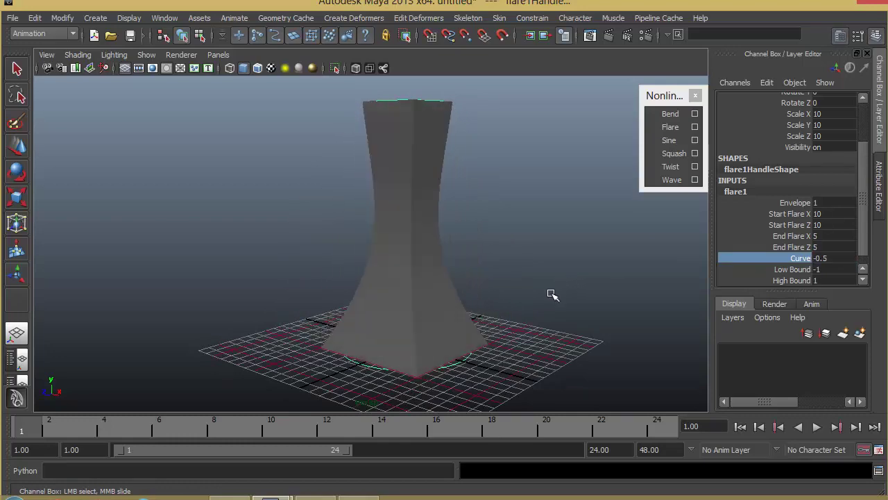
{"action": "mouse_move", "coordinate": [552, 294]}
{"action": "left_mouse_down", "text": "alt"}
{"action": "mouse_move", "coordinate": [606, 329]}
{"action": "mouse_move", "coordinate": [718, 302]}
{"action": "mouse_move", "coordinate": [516, 311]}
{"action": "mouse_move", "coordinate": [537, 293]}
{"action": "left_mouse_up", "text": "alt"}
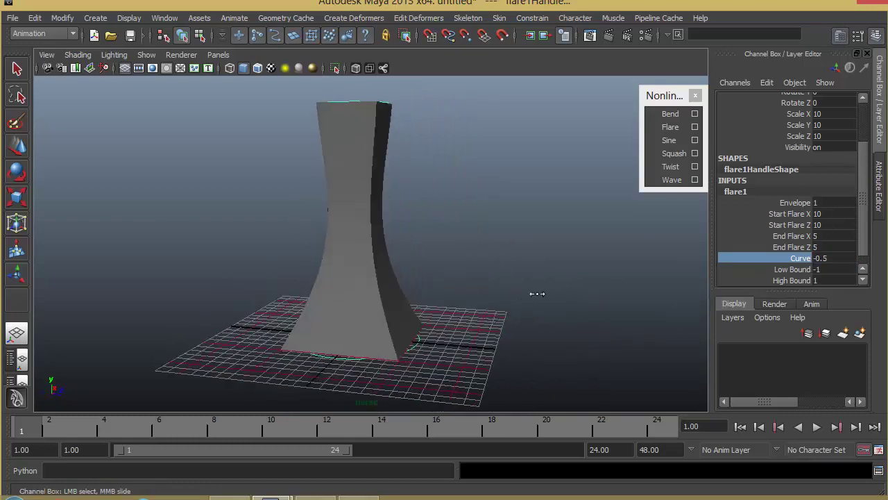
{"action": "mouse_move", "coordinate": [537, 294]}
{"action": "middle_mouse_down"}
{"action": "mouse_move", "coordinate": [527, 291]}
{"action": "mouse_move", "coordinate": [548, 301]}
{"action": "mouse_move", "coordinate": [537, 292]}
{"action": "middle_mouse_up"}
{"action": "left_click_drag", "start_coordinate": [499, 301], "coordinate": [284, 303], "text": "alt"}
{"action": "left_click_drag", "start_coordinate": [499, 337], "coordinate": [534, 327], "text": "alt"}
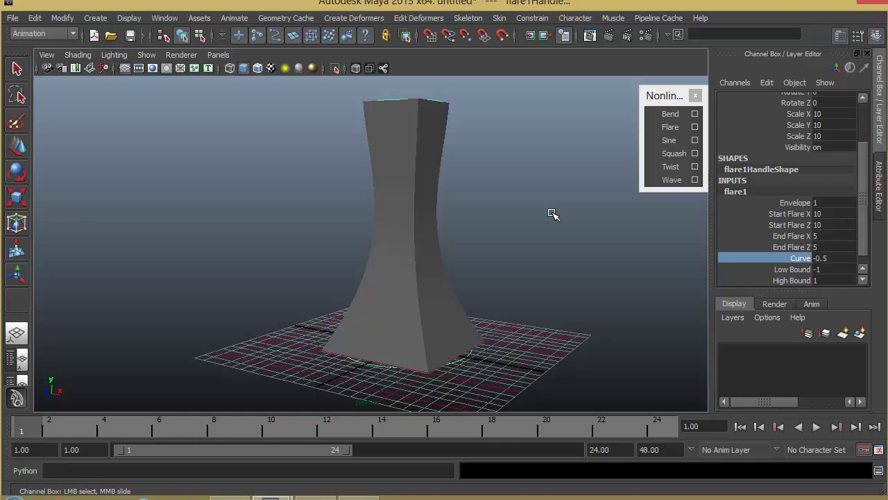
{"action": "left_click_drag", "start_coordinate": [465, 223], "coordinate": [511, 244], "text": "alt"}
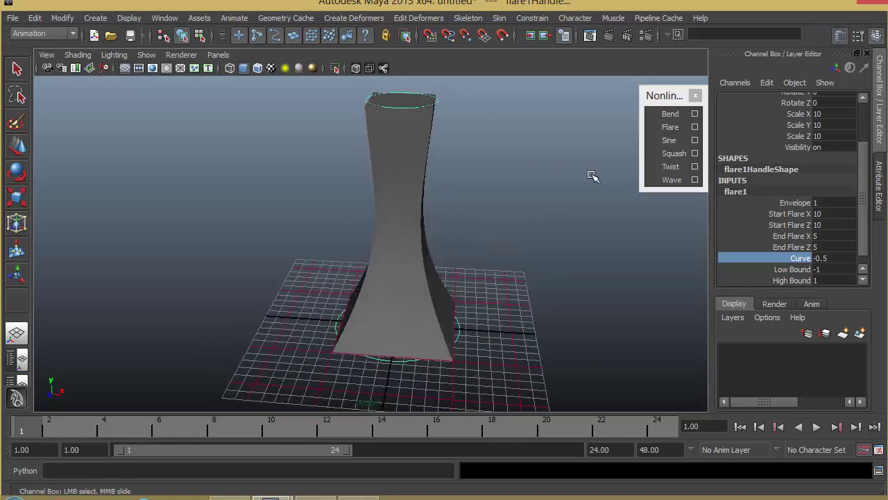
{"action": "left_click_drag", "start_coordinate": [478, 285], "coordinate": [458, 300], "text": "alt"}
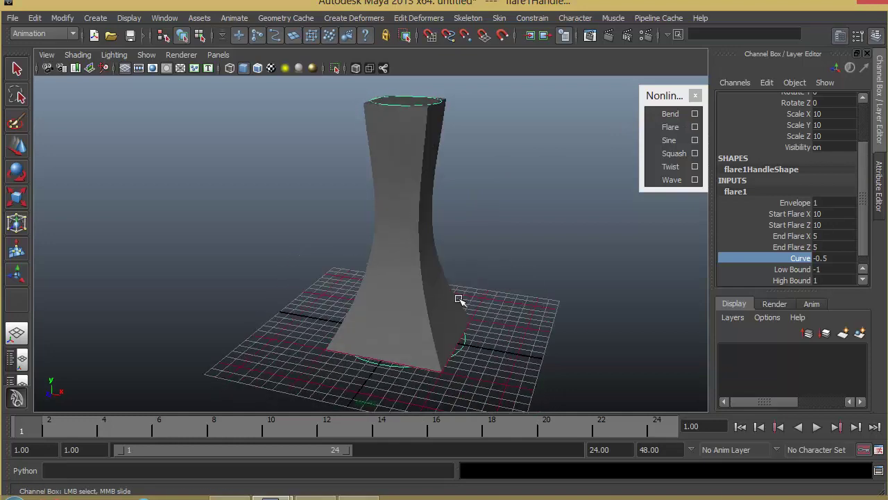
{"action": "key", "text": "Delete"}
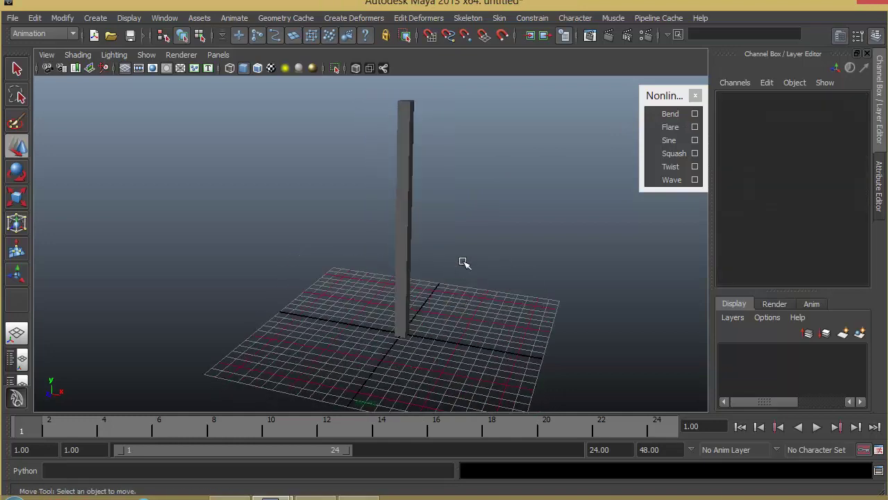
Undo the flare deletion and select the flared tower mesh.
{"action": "key", "text": "ctrl+z"}
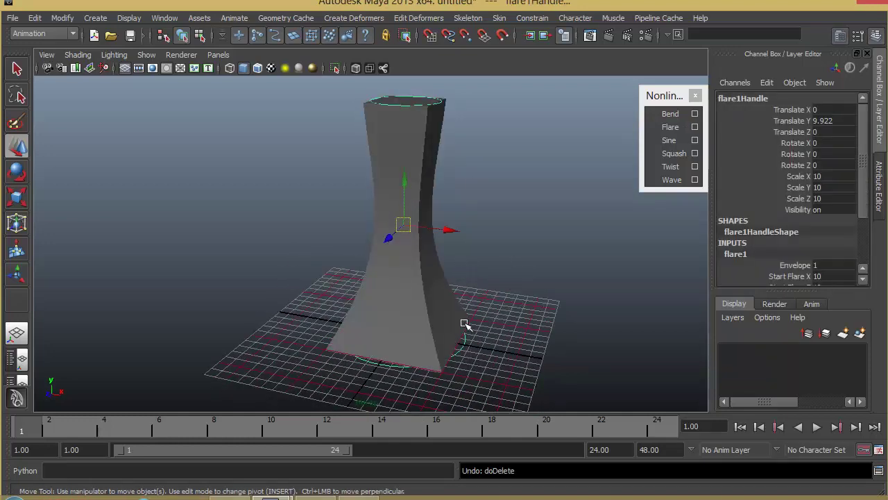
{"action": "left_click", "coordinate": [498, 246]}
{"action": "left_click", "coordinate": [419, 197]}
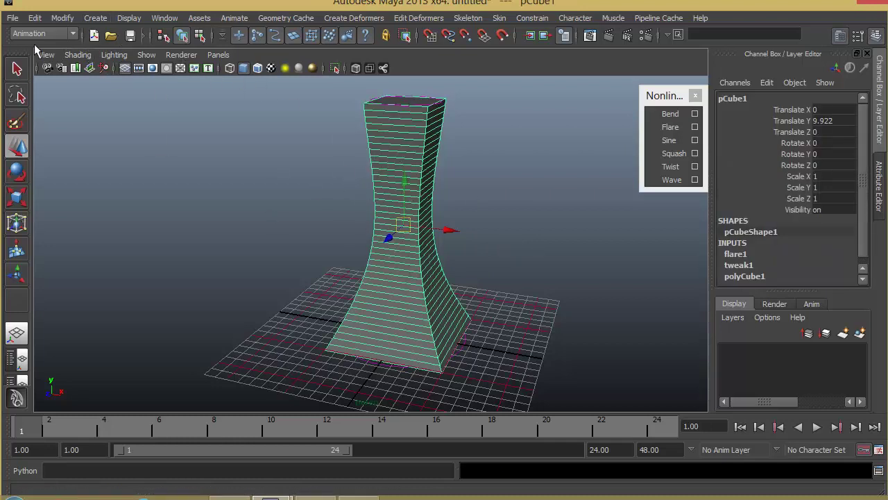
Delete the tower's history with Edit > Delete by Type > History, then reselect it.
{"action": "left_click", "coordinate": [35, 17]}
{"action": "mouse_move", "coordinate": [75, 163]}
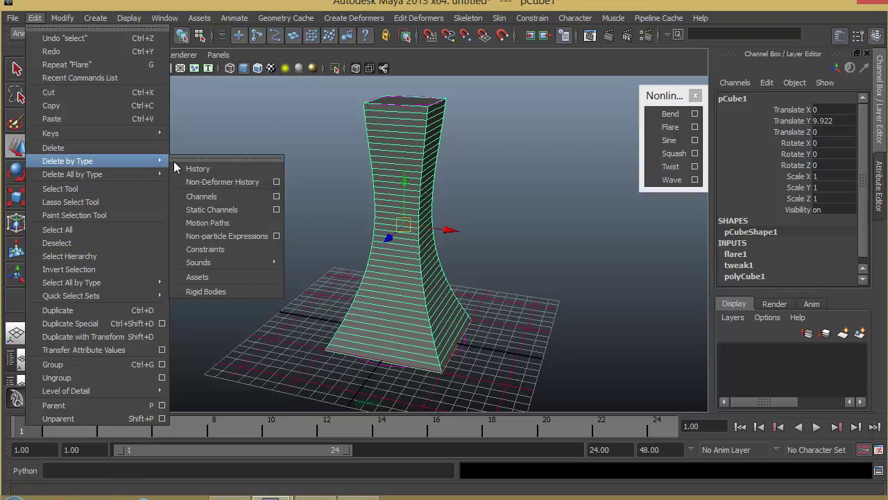
{"action": "left_click", "coordinate": [184, 168]}
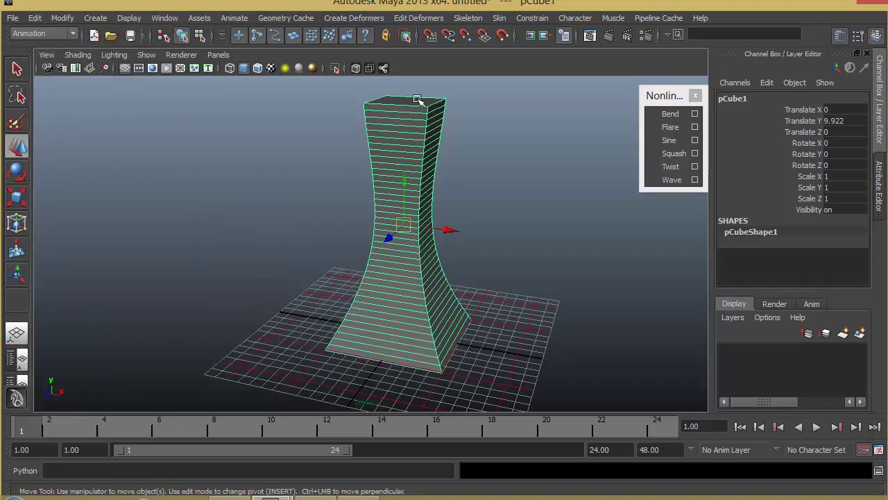
{"action": "left_click", "coordinate": [483, 201]}
{"action": "left_click", "coordinate": [421, 281]}
Undo the history deletion to bring back the tower's flare1 deformer.
{"action": "left_click", "coordinate": [498, 210]}
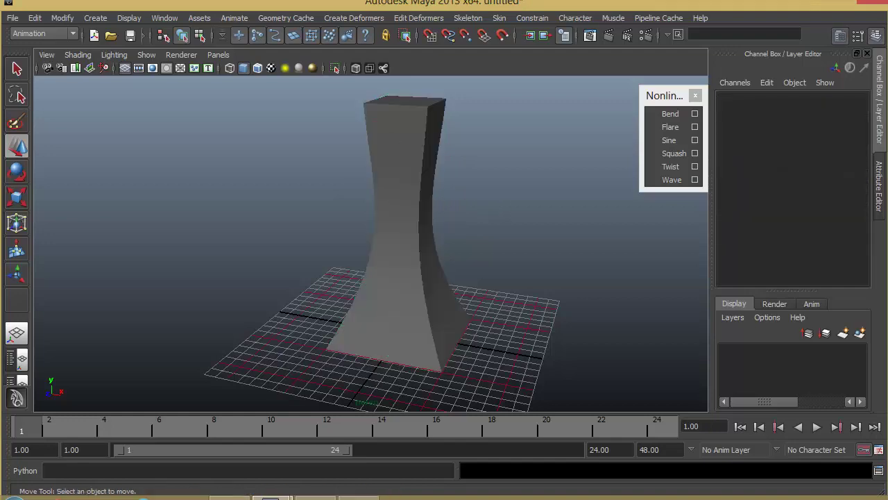
{"action": "left_click", "coordinate": [440, 325]}
{"action": "left_click_drag", "start_coordinate": [370, 367], "coordinate": [544, 343], "text": "alt"}
{"action": "left_click_drag", "start_coordinate": [482, 307], "coordinate": [362, 236], "text": "alt"}
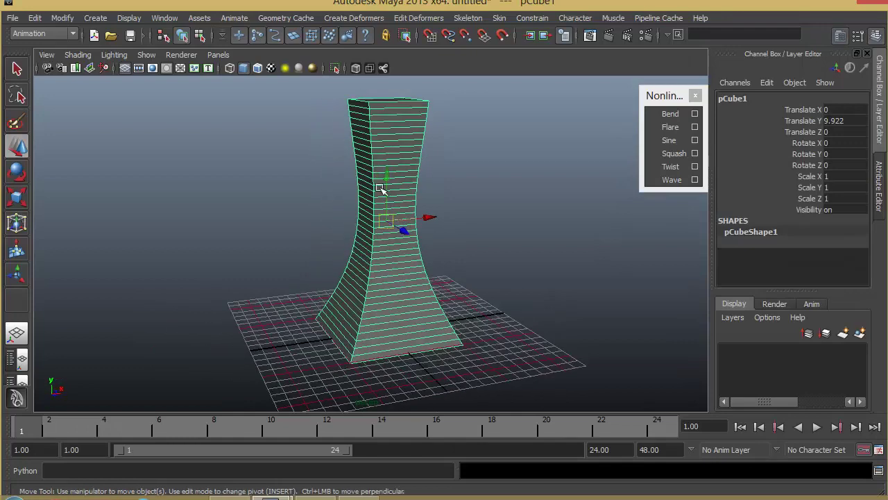
{"action": "left_click_drag", "start_coordinate": [437, 323], "coordinate": [398, 301], "text": "alt"}
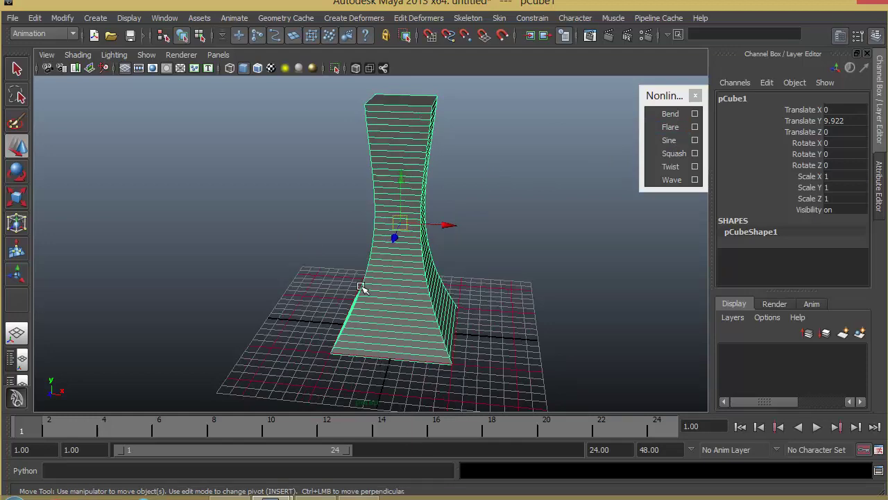
{"action": "left_click_drag", "start_coordinate": [361, 286], "coordinate": [305, 293], "text": "alt"}
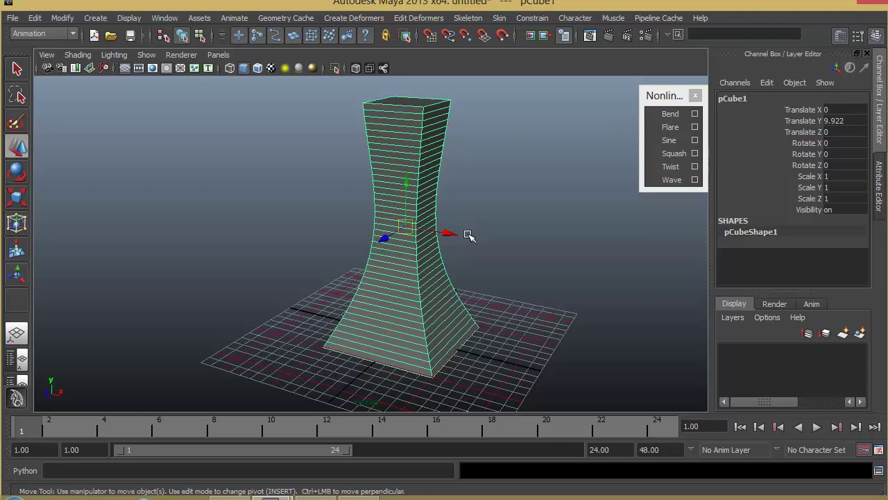
{"action": "key", "text": "ctrl+z"}
{"action": "key", "text": "ctrl+z"}
{"action": "key", "text": "ctrl+z"}
{"action": "key", "text": "ctrl+z"}
{"action": "key", "text": "ctrl+z"}
{"action": "key", "text": "ctrl+z"}
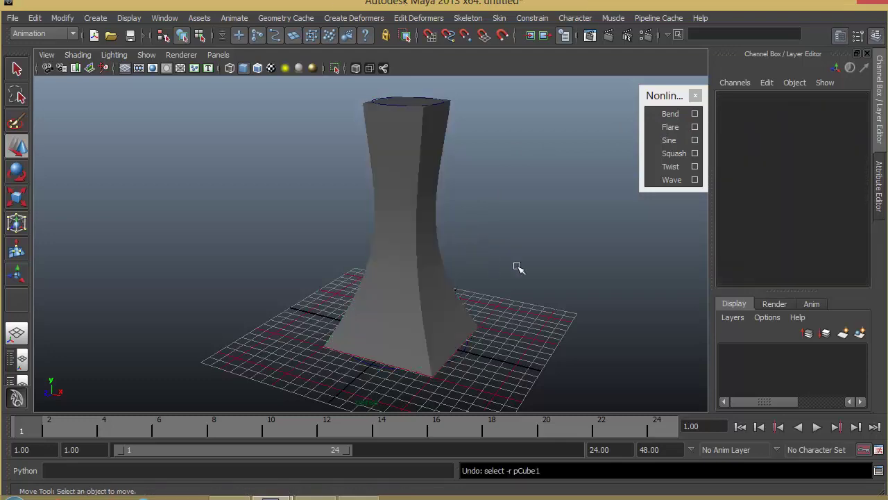
{"action": "left_click", "coordinate": [444, 110]}
{"action": "left_click", "coordinate": [553, 162]}
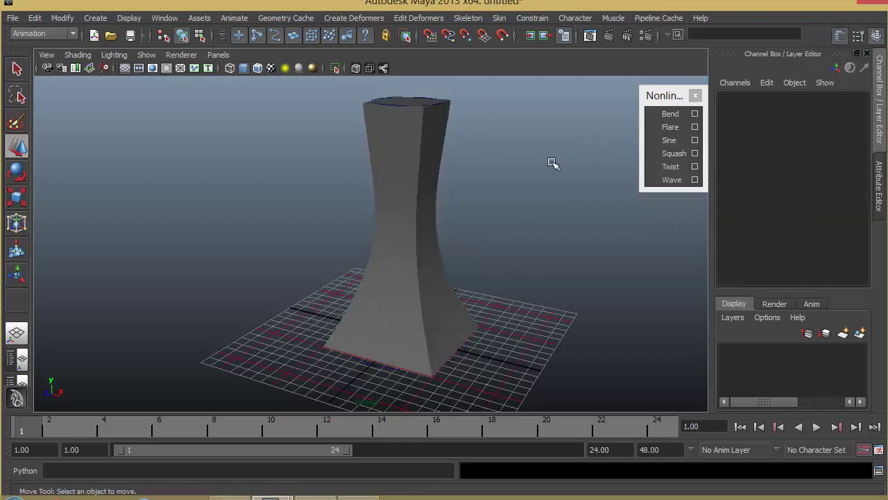
{"action": "key", "text": "ctrl+z"}
Set flare1's Envelope to 0.5, then slide it back up to 1.
{"action": "left_click", "coordinate": [746, 254]}
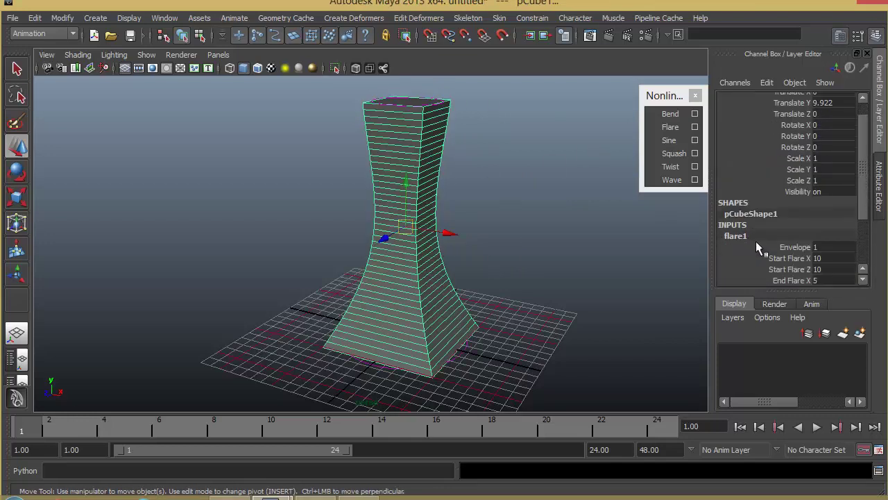
{"action": "scroll", "coordinate": [824, 249], "scroll_direction": "down", "scroll_amount": 3}
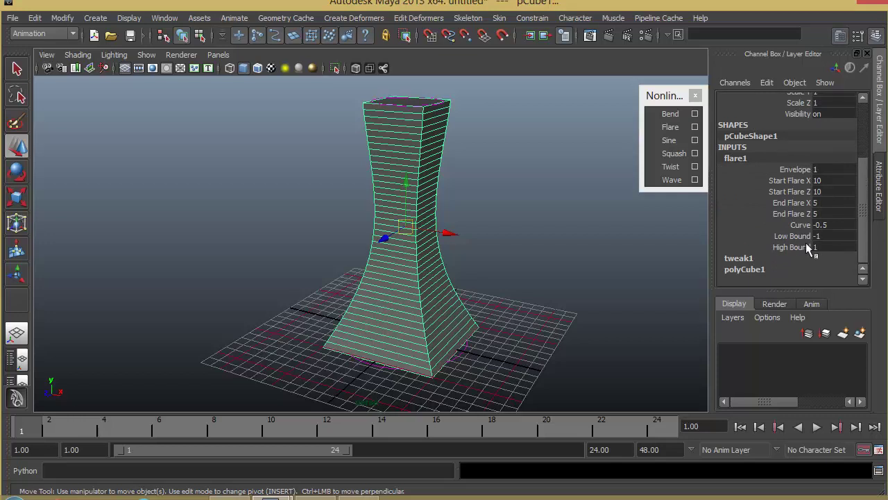
{"action": "left_click", "coordinate": [783, 172]}
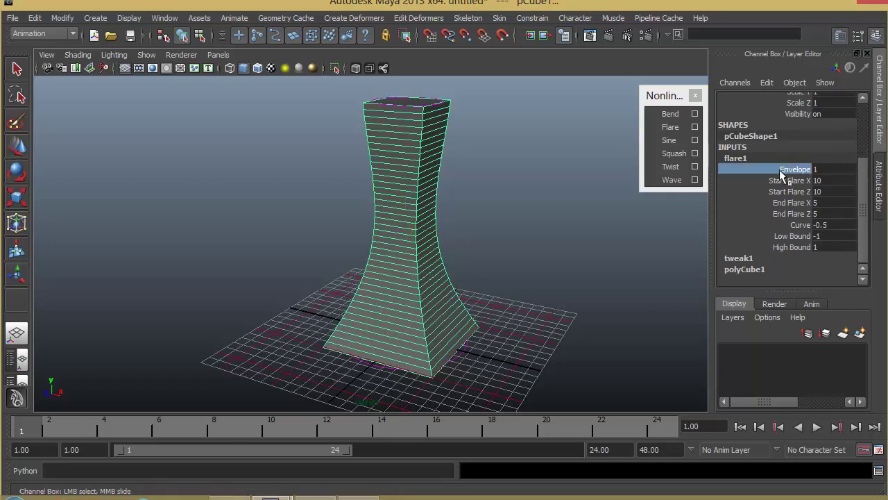
{"action": "left_click", "coordinate": [826, 170]}
{"action": "type", "text": "0.5"}
{"action": "key", "text": "Return"}
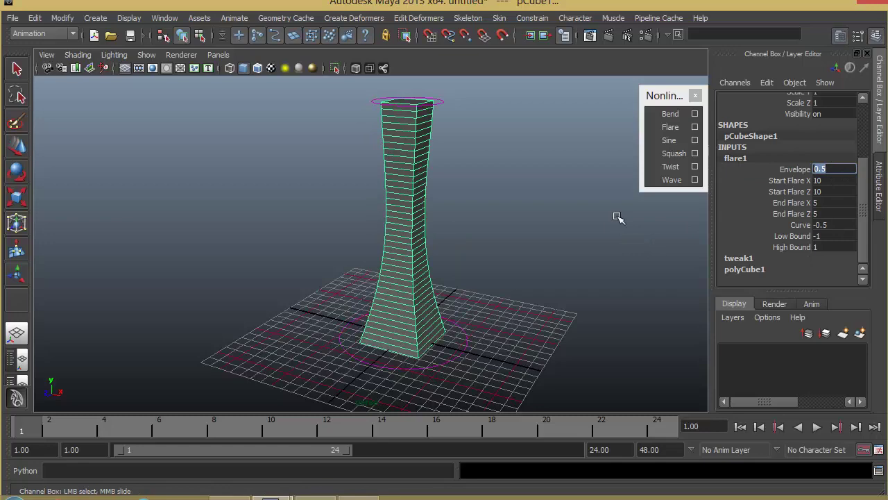
{"action": "middle_click_drag", "start_coordinate": [565, 243], "coordinate": [690, 279]}
{"action": "middle_click_drag", "start_coordinate": [523, 287], "coordinate": [652, 292]}
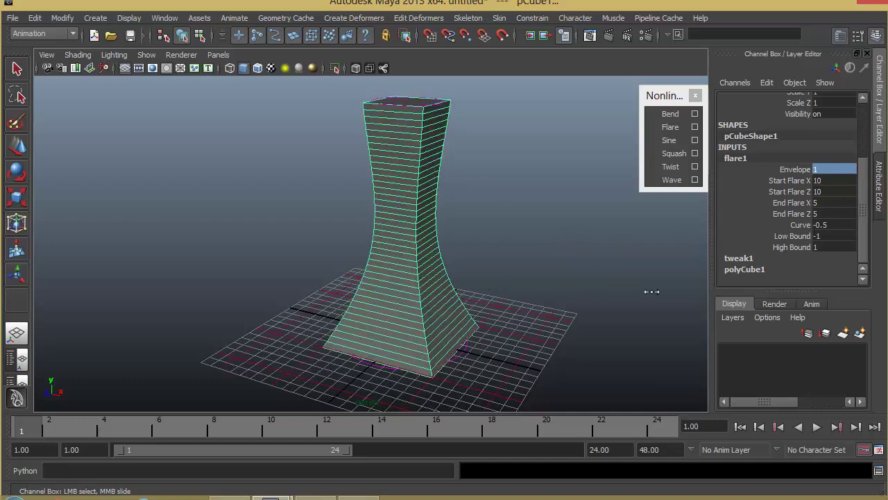
Delete the tower's construction history to bake in the flare.
{"action": "left_click", "coordinate": [407, 201]}
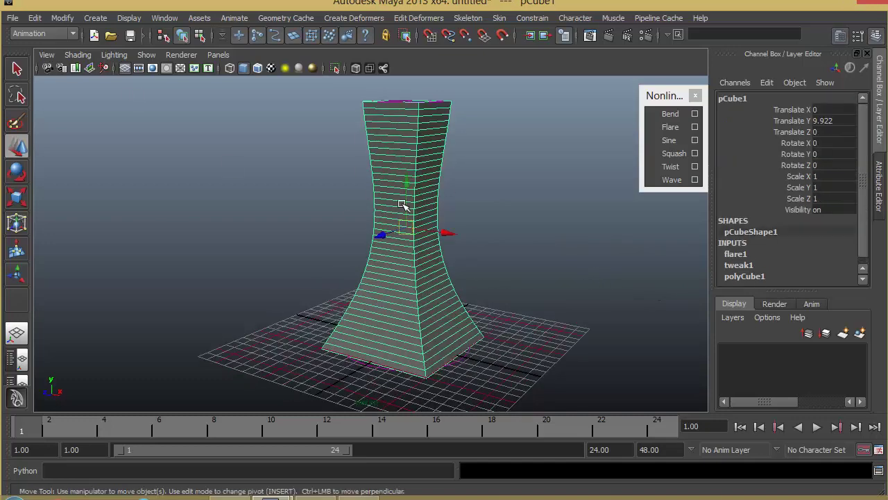
{"action": "left_click", "coordinate": [35, 18]}
{"action": "left_click", "coordinate": [34, 18]}
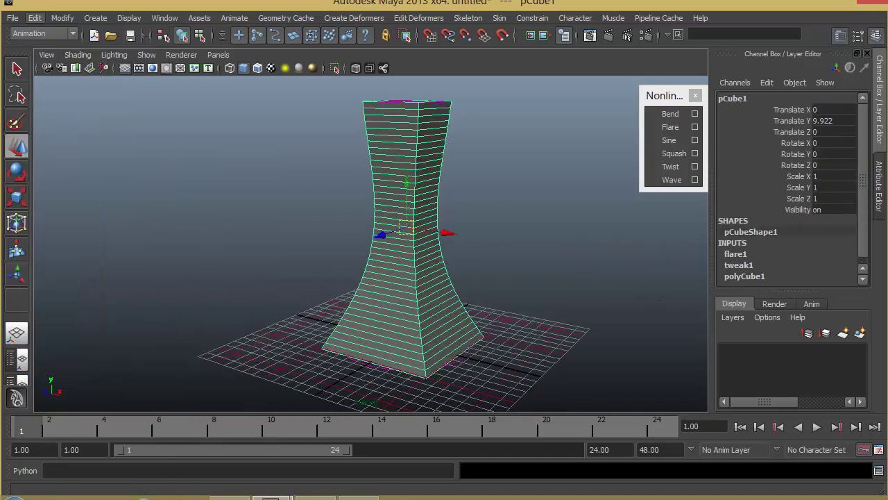
{"action": "left_click", "coordinate": [35, 18]}
{"action": "mouse_move", "coordinate": [87, 161]}
{"action": "left_click", "coordinate": [197, 161]}
{"action": "left_click", "coordinate": [509, 211]}
{"action": "left_click", "coordinate": [414, 210]}
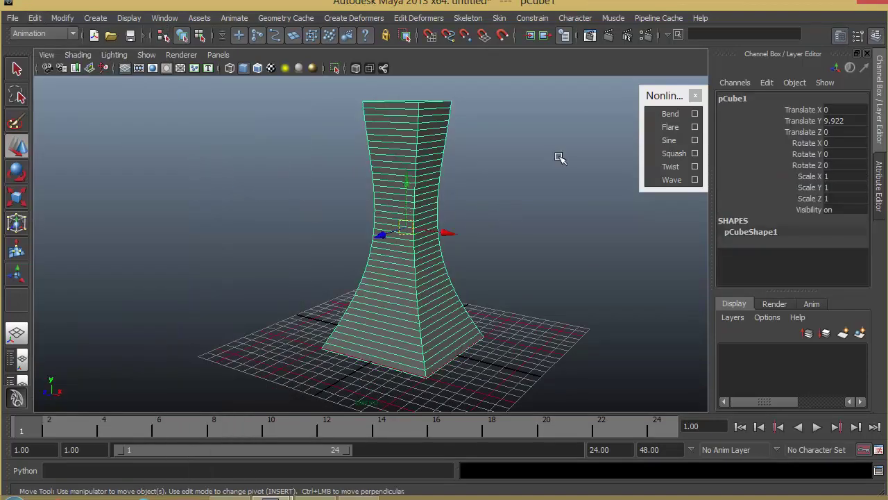
Add a twist deformer and raise its End Angle to 332.316 to spiral the tower.
{"action": "left_click", "coordinate": [668, 169]}
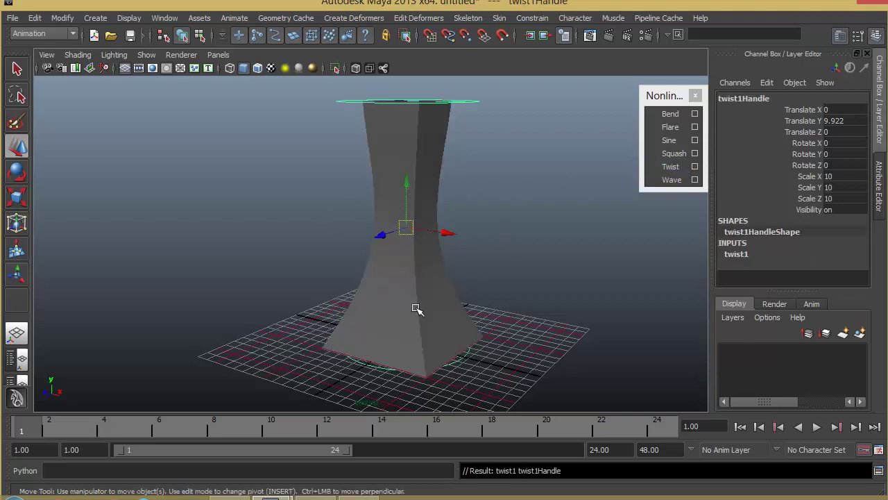
{"action": "left_click", "coordinate": [743, 257]}
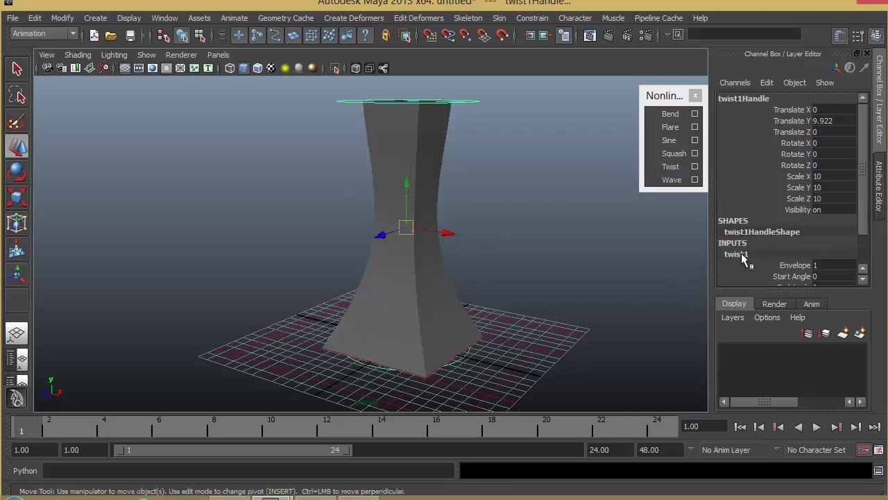
{"action": "scroll", "coordinate": [767, 251], "scroll_direction": "down", "scroll_amount": 3}
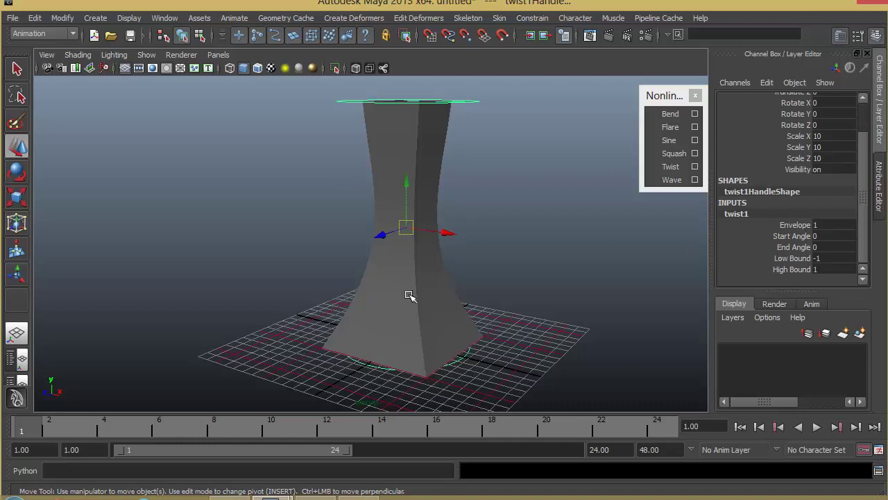
{"action": "left_click", "coordinate": [792, 236]}
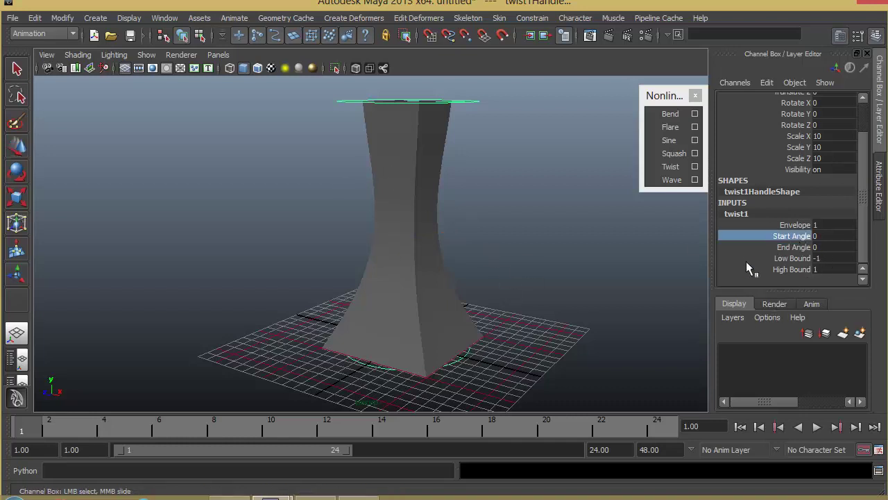
{"action": "left_click", "coordinate": [793, 247]}
{"action": "middle_click_drag", "start_coordinate": [536, 266], "coordinate": [739, 300]}
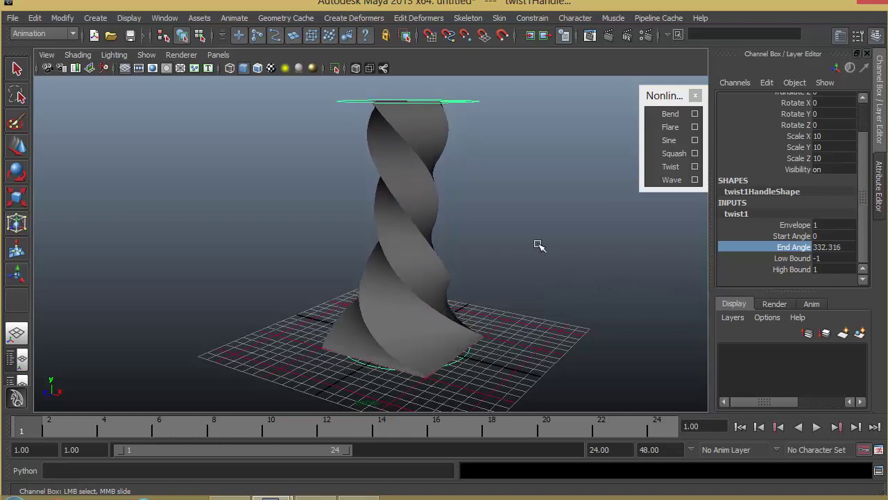
{"action": "left_click_drag", "start_coordinate": [539, 245], "coordinate": [507, 250], "text": "alt"}
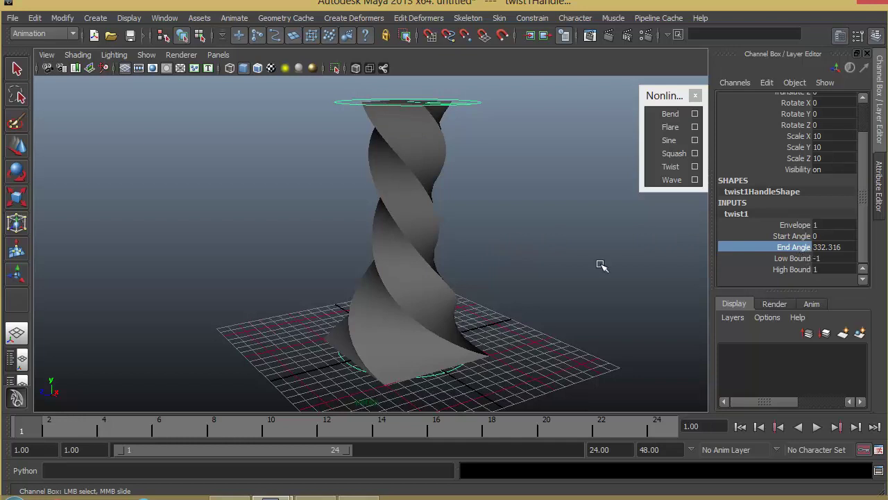
Set twist1's End Angle to 0, key it at frame 1, then move to frame 24.
{"action": "left_click", "coordinate": [831, 246]}
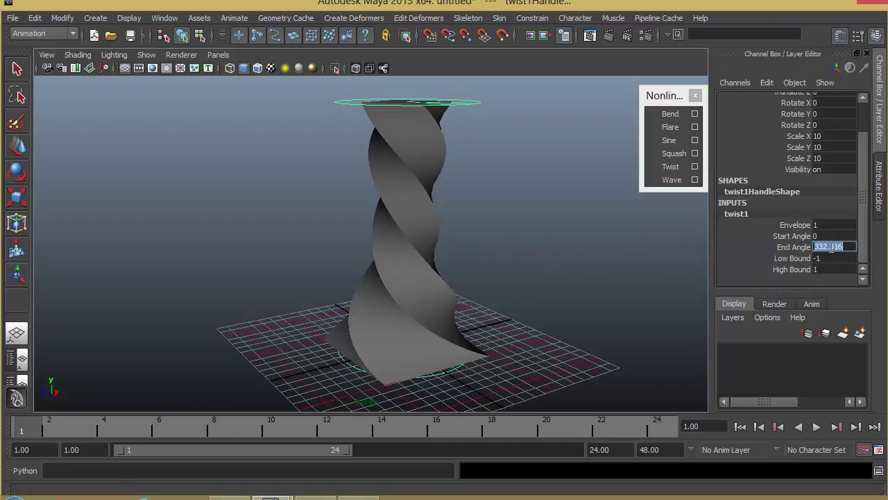
{"action": "type", "text": "0"}
{"action": "key", "text": "Return"}
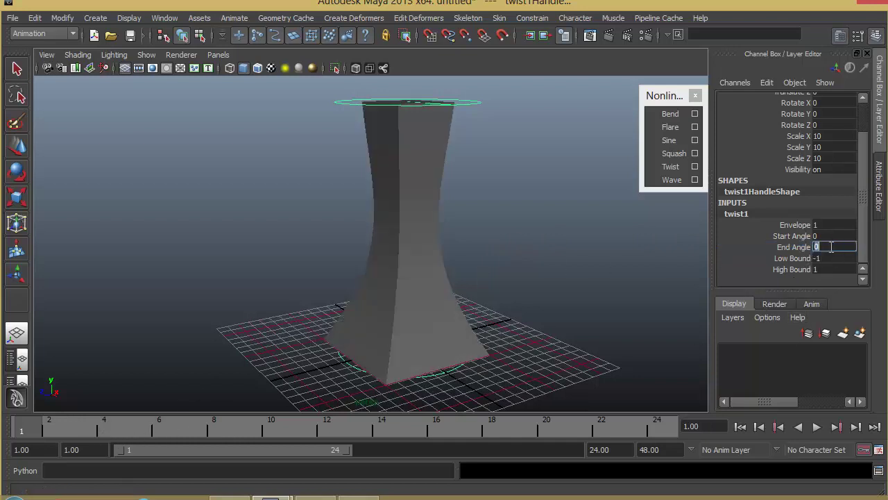
{"action": "right_click", "coordinate": [26, 429]}
{"action": "left_click", "coordinate": [785, 247]}
{"action": "right_click", "coordinate": [788, 247]}
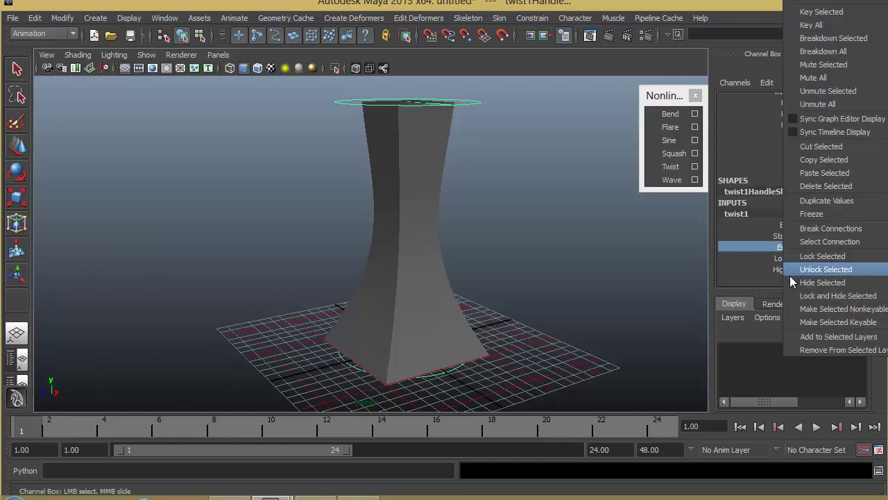
{"action": "left_click", "coordinate": [822, 12]}
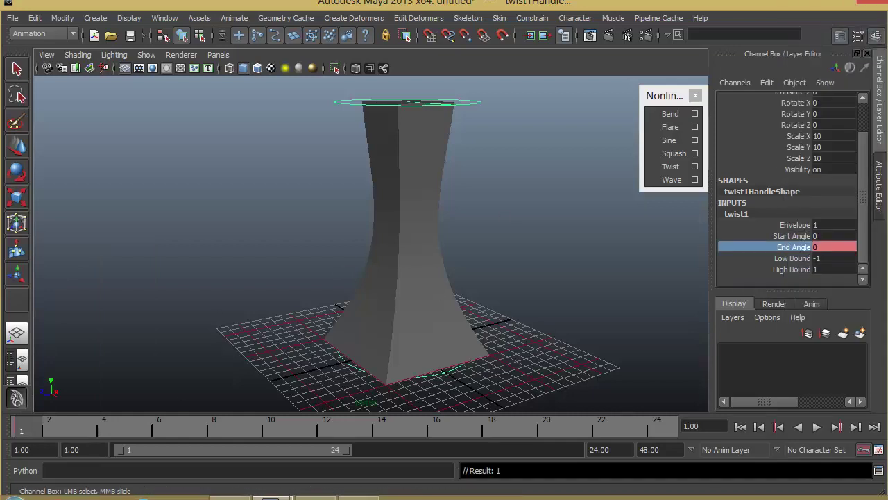
{"action": "left_click_drag", "start_coordinate": [30, 428], "coordinate": [657, 429]}
{"action": "left_click", "coordinate": [626, 449]}
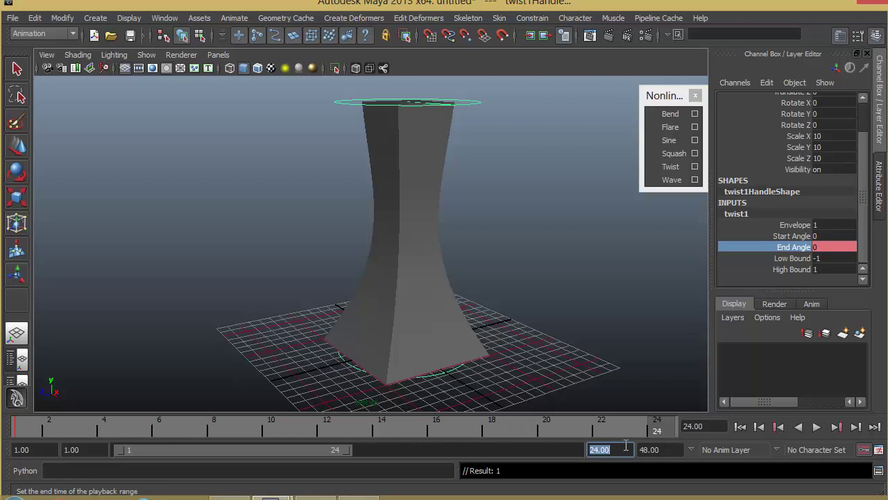
Set the playback end to 50 and key twist1's End Angle at 360 on frame 50.
{"action": "type", "text": "50"}
{"action": "key", "text": "Return"}
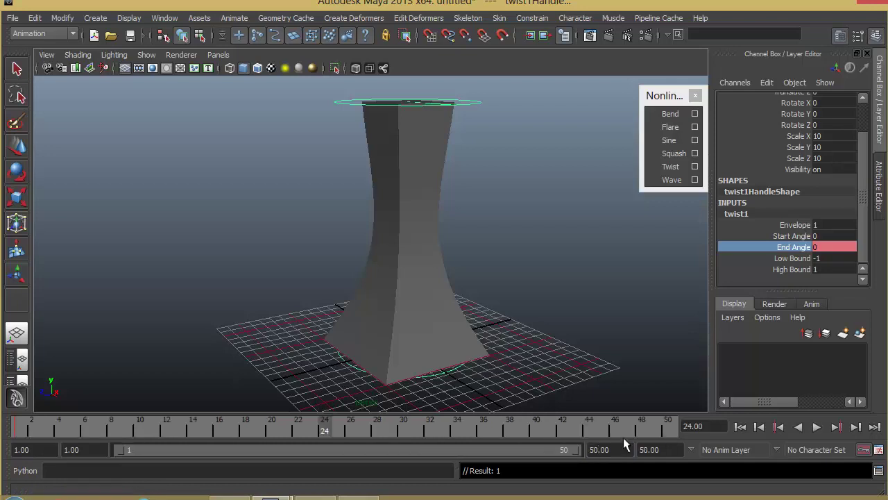
{"action": "left_click", "coordinate": [816, 427]}
{"action": "left_click", "coordinate": [823, 247]}
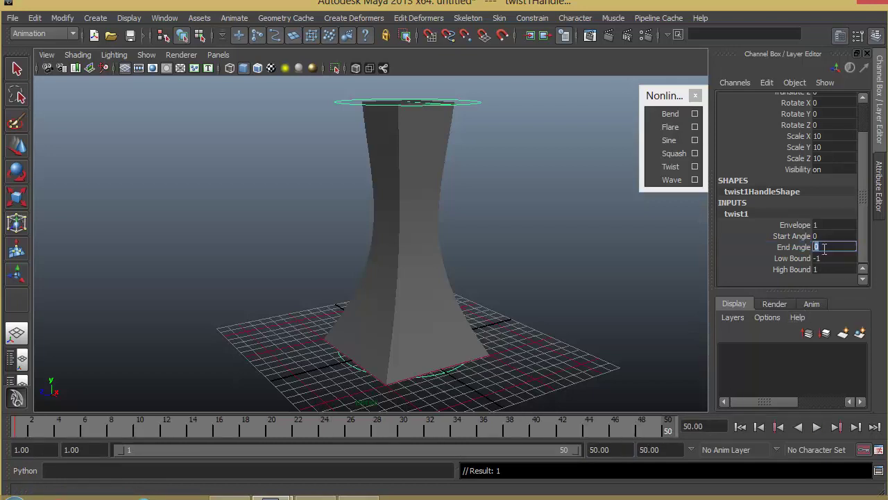
{"action": "type", "text": "360"}
{"action": "key", "text": "Return"}
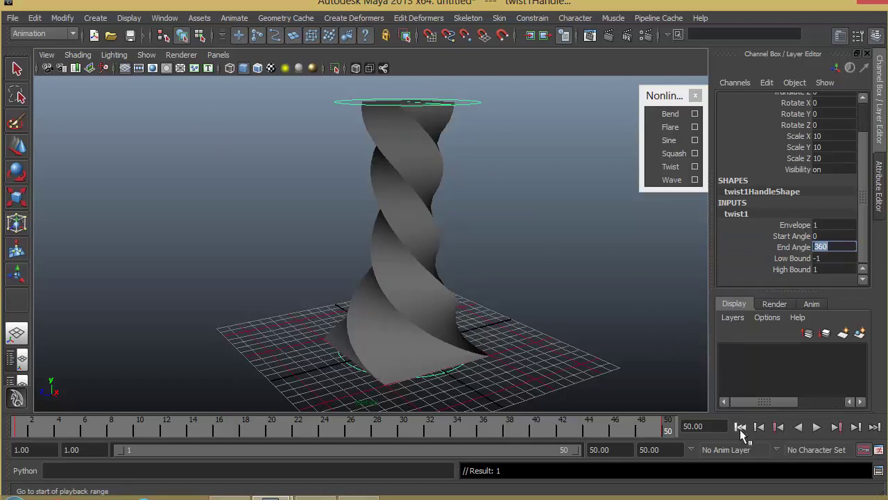
Play and scrub the twist animation from frame 1 to 50 to check it.
{"action": "left_click", "coordinate": [741, 427]}
{"action": "left_click", "coordinate": [817, 427]}
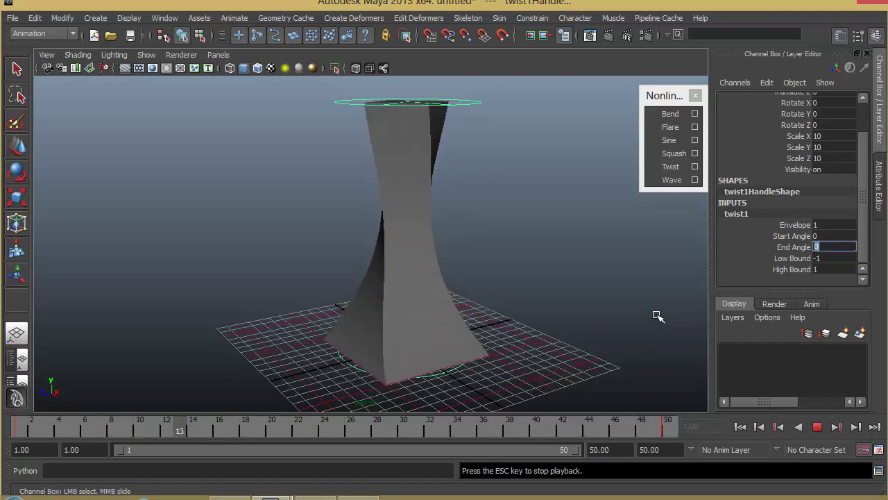
{"action": "left_click", "coordinate": [817, 427]}
{"action": "left_click", "coordinate": [739, 426]}
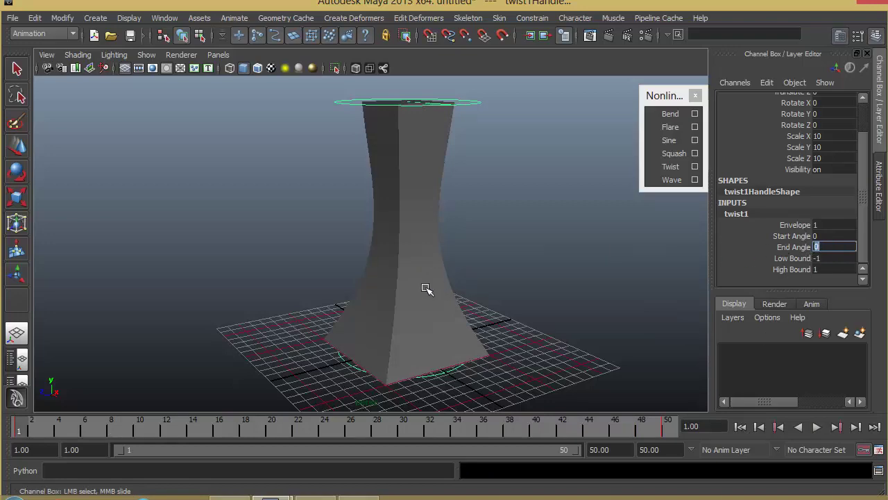
{"action": "left_click_drag", "start_coordinate": [426, 292], "coordinate": [481, 299], "text": "alt"}
{"action": "left_click", "coordinate": [817, 430]}
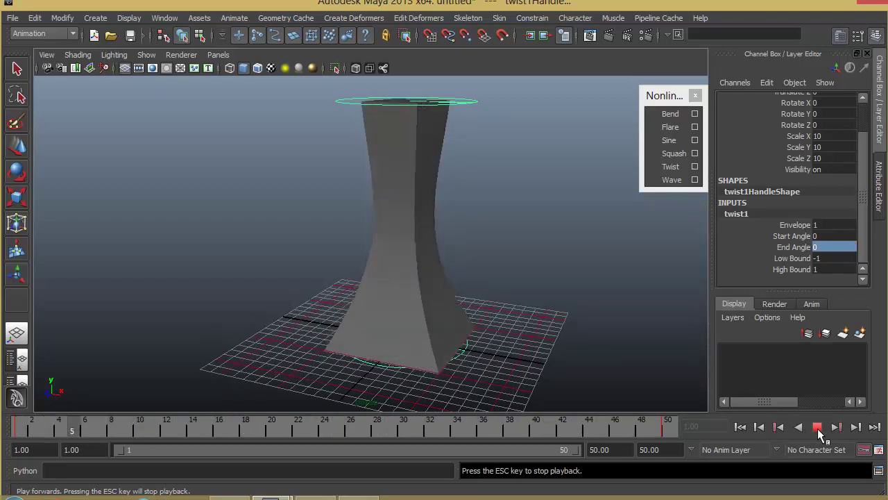
{"action": "left_click", "coordinate": [818, 427]}
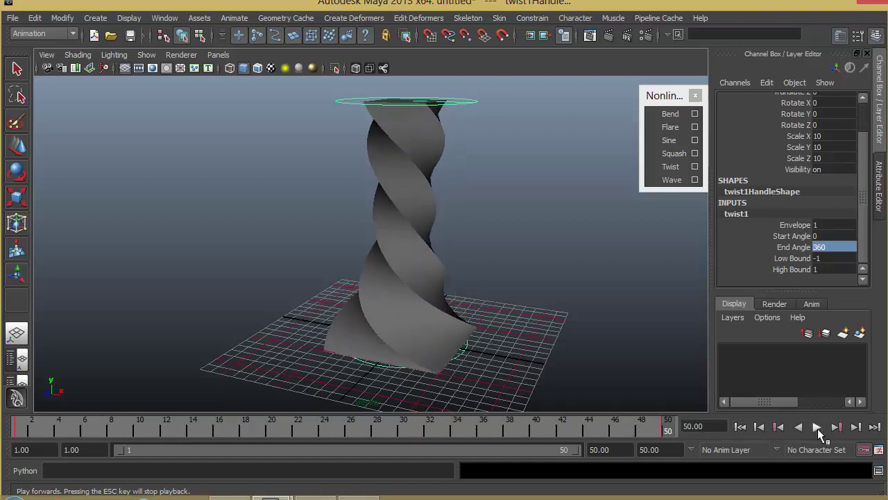
{"action": "left_click_drag", "start_coordinate": [626, 429], "coordinate": [672, 442]}
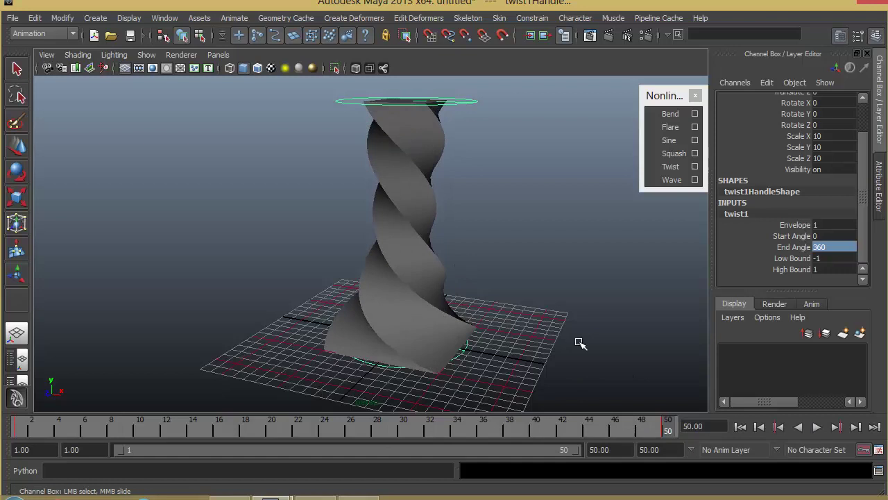
Break End Angle's animation connection, keeping 360, and return to frame 1.
{"action": "left_click", "coordinate": [809, 248]}
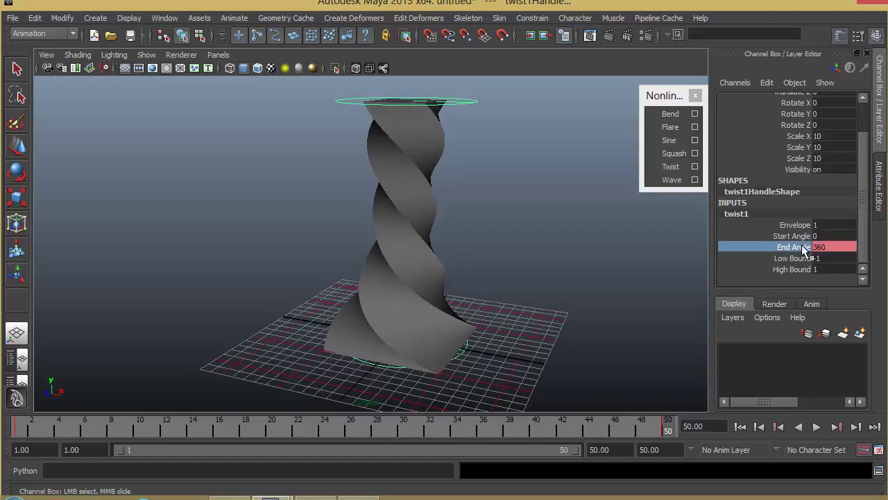
{"action": "right_click", "coordinate": [809, 250]}
{"action": "mouse_move", "coordinate": [859, 210]}
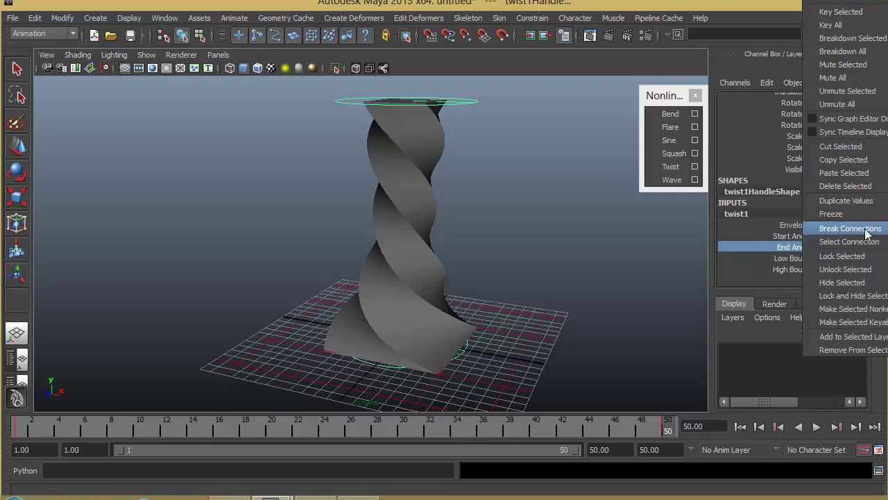
{"action": "left_click", "coordinate": [862, 231]}
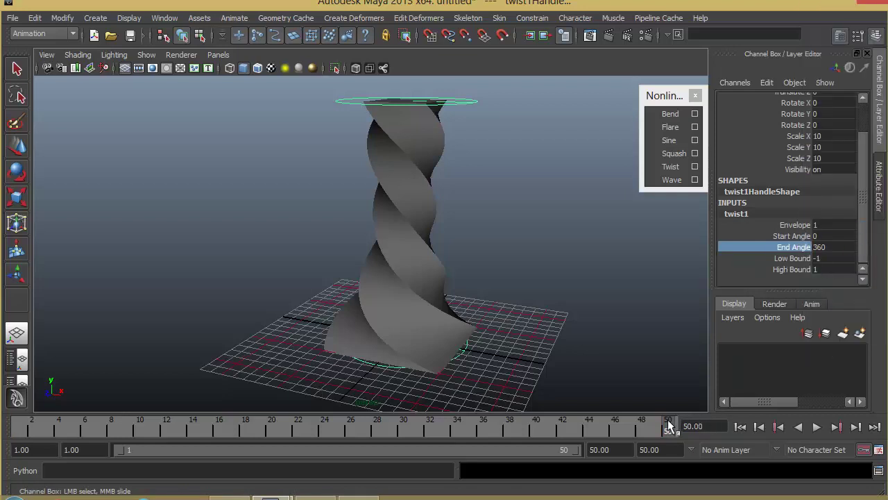
{"action": "left_click_drag", "start_coordinate": [668, 423], "coordinate": [21, 425]}
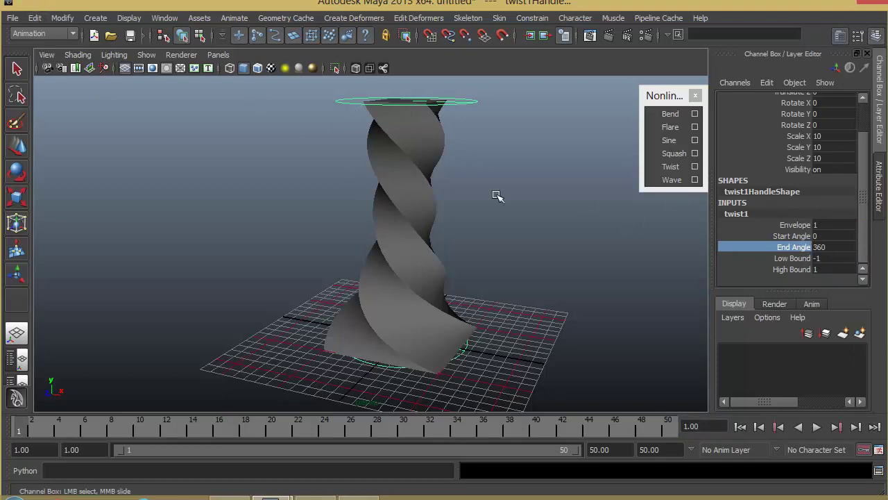
Delete the twisted tower's construction history, removing twist1.
{"action": "left_click", "coordinate": [430, 137]}
{"action": "key", "text": "w"}
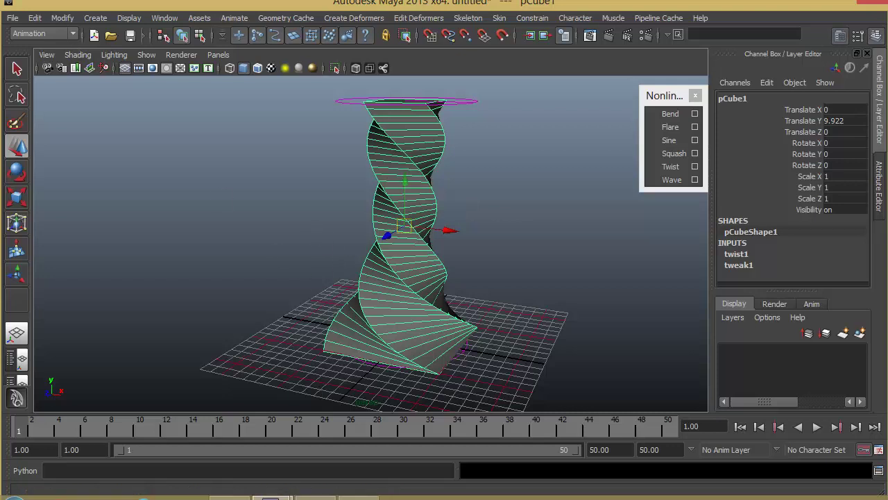
{"action": "left_click", "coordinate": [36, 20]}
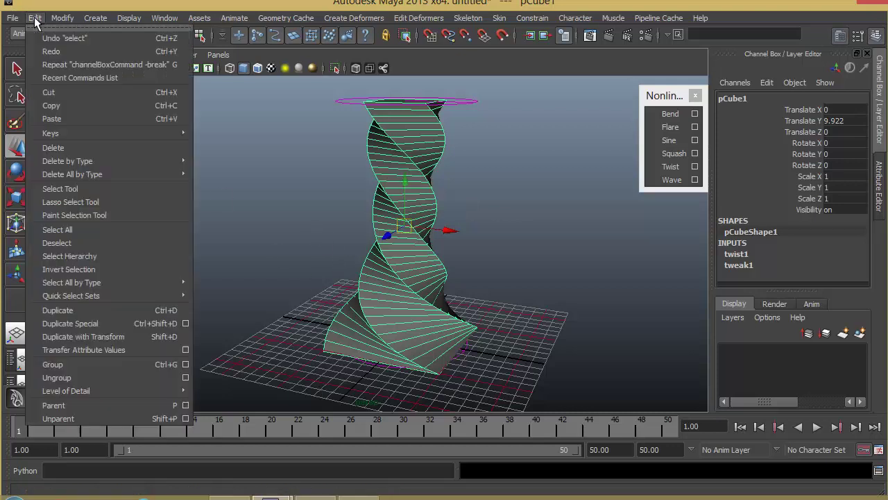
{"action": "mouse_move", "coordinate": [70, 162]}
{"action": "left_click", "coordinate": [213, 169]}
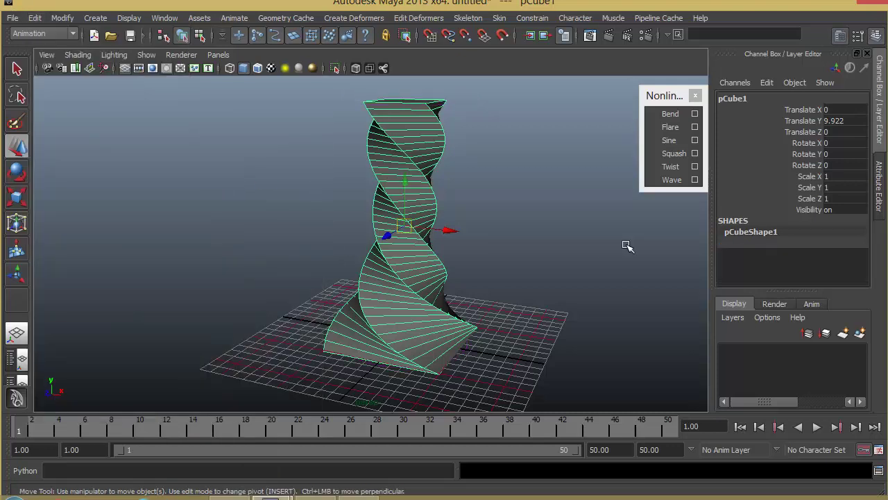
{"action": "left_click", "coordinate": [367, 252]}
{"action": "left_click", "coordinate": [406, 259]}
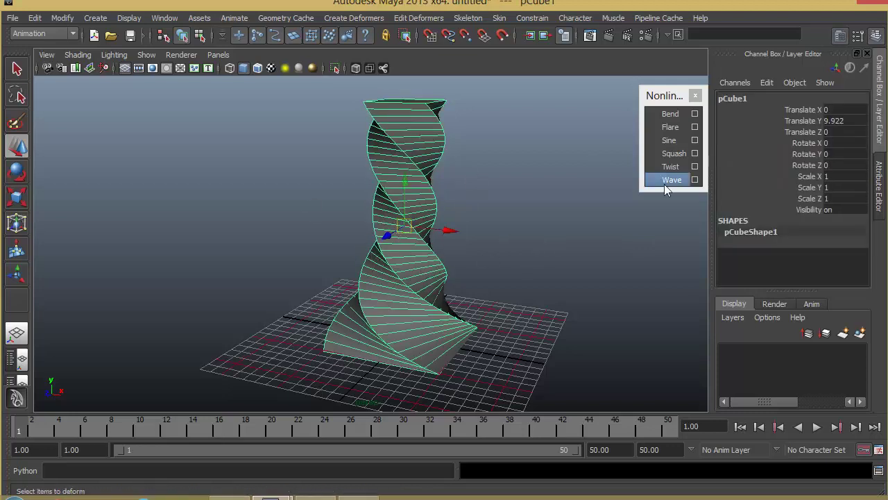
{"action": "left_click", "coordinate": [668, 154]}
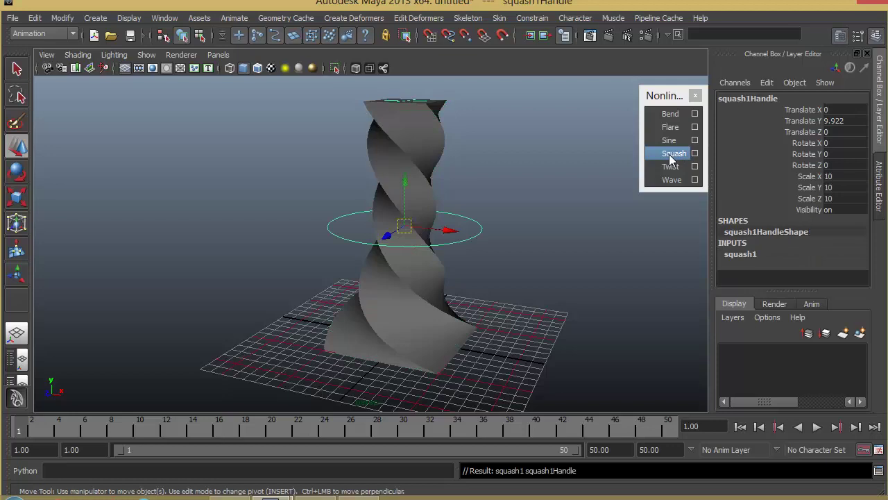
{"action": "left_click", "coordinate": [736, 254]}
{"action": "scroll", "coordinate": [778, 264], "scroll_direction": "down", "scroll_amount": 3}
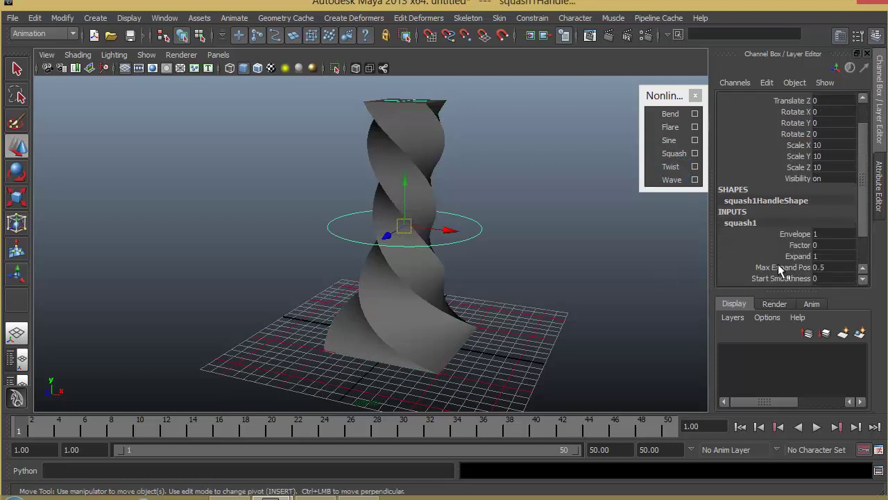
{"action": "left_click", "coordinate": [798, 214]}
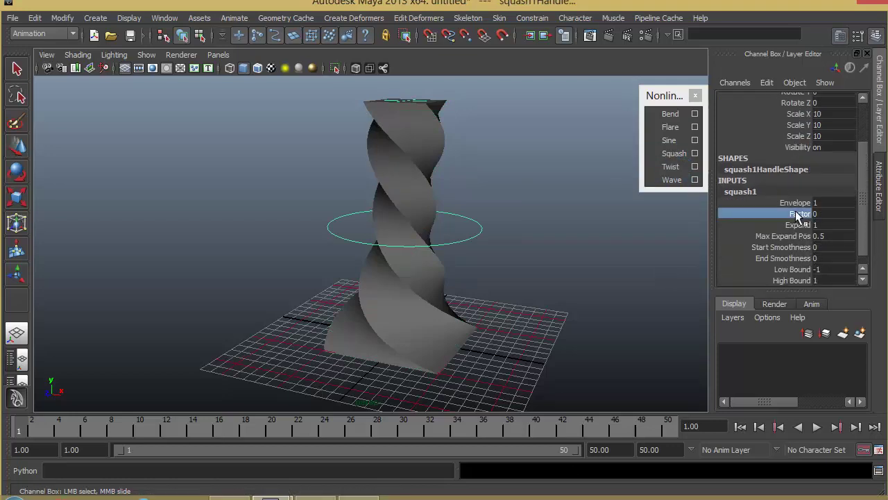
{"action": "mouse_move", "coordinate": [500, 252]}
{"action": "middle_mouse_down"}
{"action": "mouse_move", "coordinate": [486, 245]}
{"action": "mouse_move", "coordinate": [505, 259]}
{"action": "mouse_move", "coordinate": [478, 245]}
{"action": "mouse_move", "coordinate": [503, 264]}
{"action": "mouse_move", "coordinate": [489, 256]}
{"action": "middle_mouse_up"}
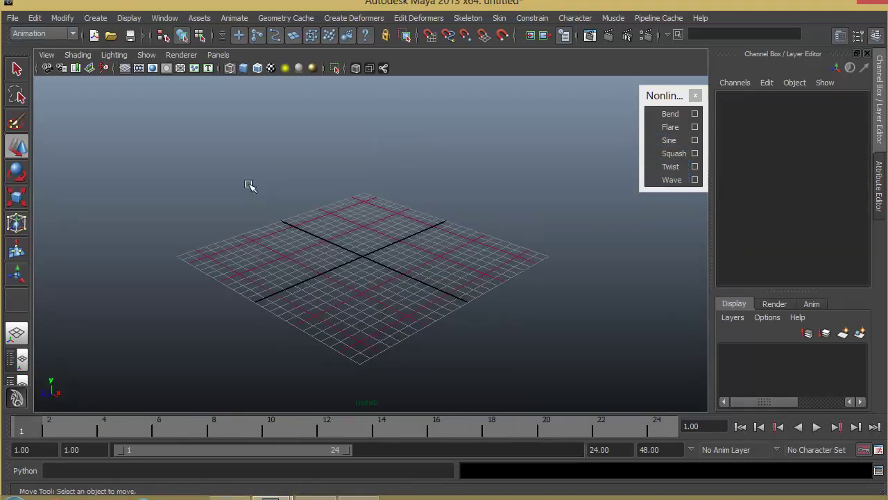
Create a polygon plane on the empty grid.
{"action": "left_click_drag", "start_coordinate": [249, 185], "coordinate": [313, 218], "text": "alt"}
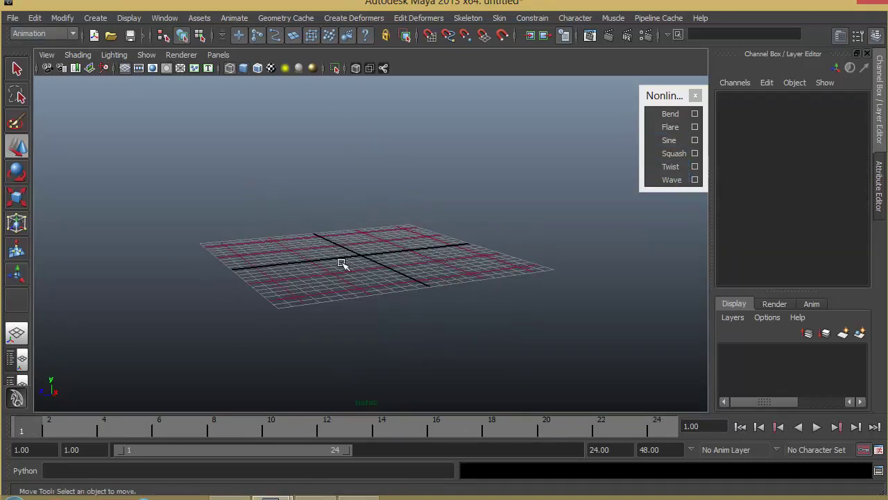
{"action": "left_click_drag", "start_coordinate": [342, 263], "coordinate": [368, 264], "text": "alt"}
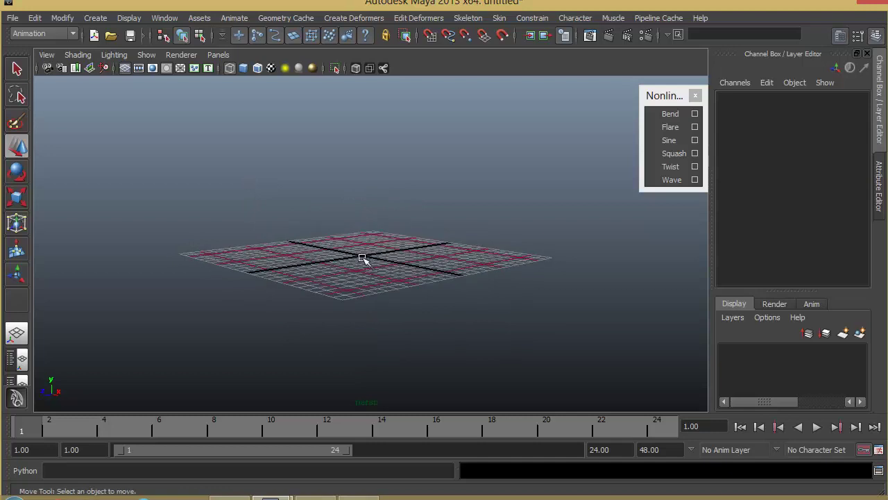
{"action": "left_click", "coordinate": [95, 17]}
{"action": "mouse_move", "coordinate": [102, 65]}
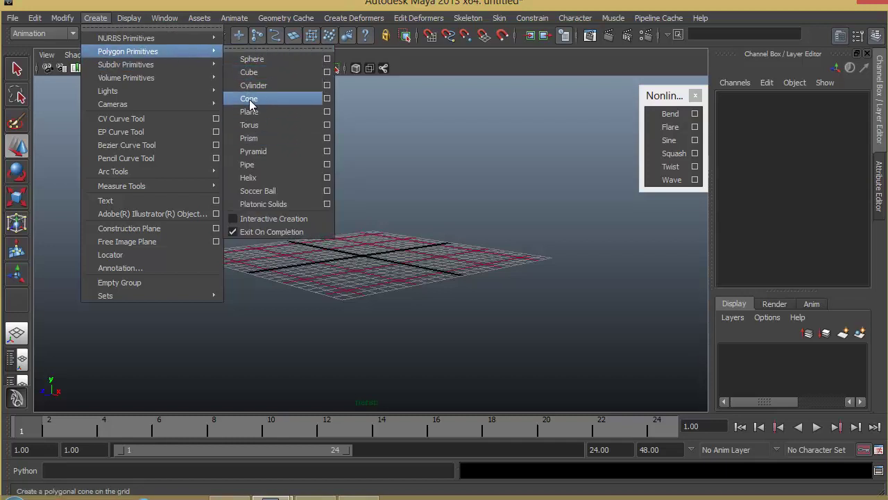
{"action": "left_click", "coordinate": [264, 111]}
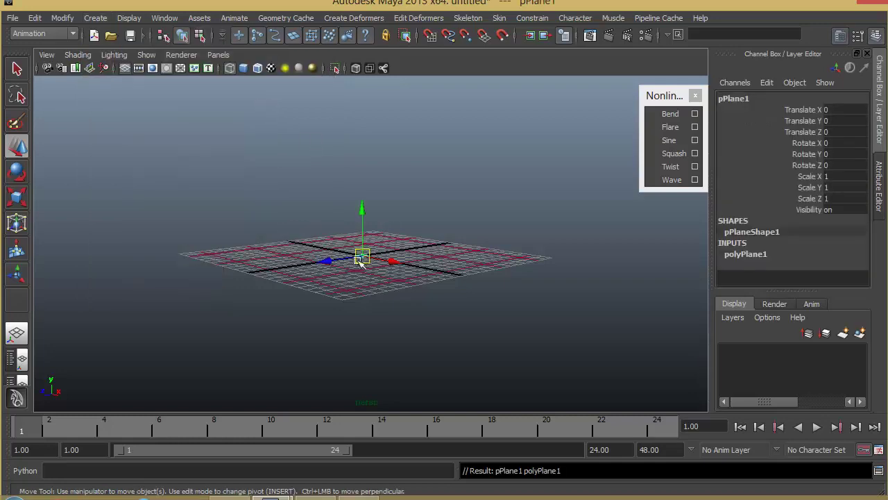
Narrow the plane to 9.218 in X, rotate it 90 in Z upright, and enlarge it.
{"action": "left_click_drag", "start_coordinate": [359, 258], "coordinate": [515, 207], "text": "alt"}
{"action": "key", "text": "e"}
{"action": "key", "text": "r"}
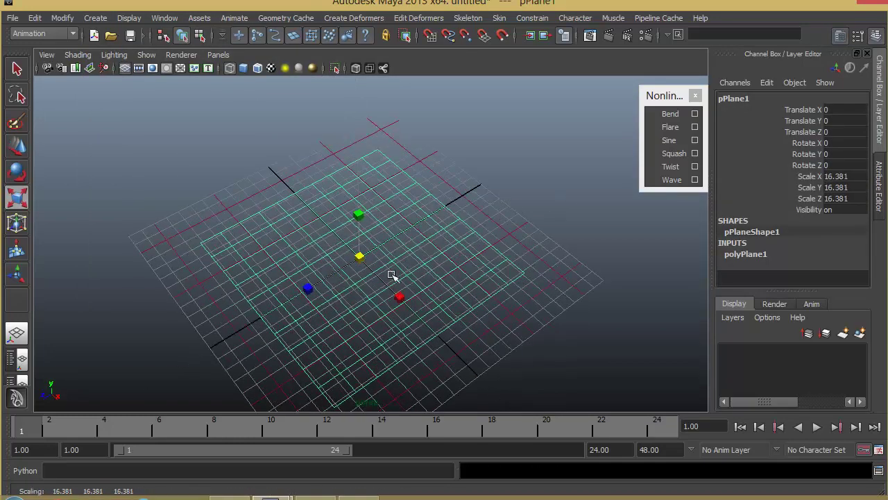
{"action": "left_click_drag", "start_coordinate": [402, 297], "coordinate": [381, 280]}
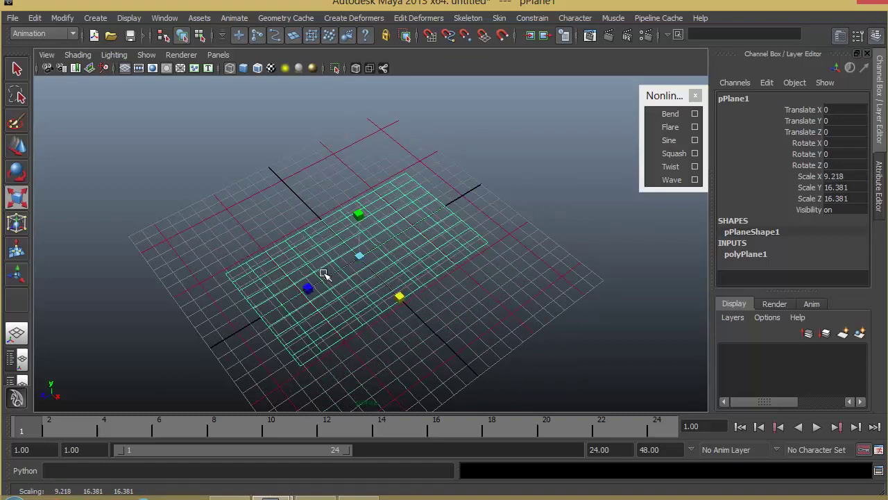
{"action": "key", "text": "e"}
{"action": "left_click_drag", "start_coordinate": [368, 238], "coordinate": [779, 164]}
{"action": "double_click", "coordinate": [836, 165]}
{"action": "type", "text": "90"}
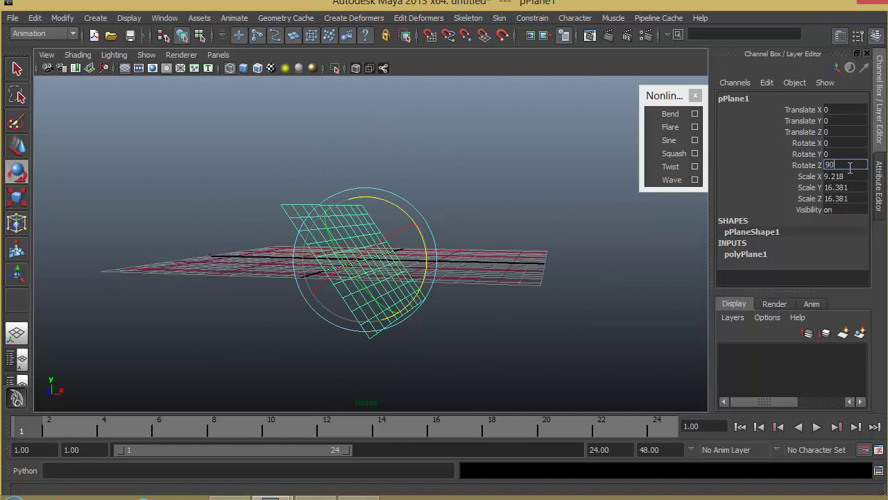
{"action": "key", "text": "Return"}
{"action": "left_click_drag", "start_coordinate": [511, 264], "coordinate": [467, 236], "text": "alt"}
{"action": "key", "text": "r"}
{"action": "left_click", "coordinate": [372, 258]}
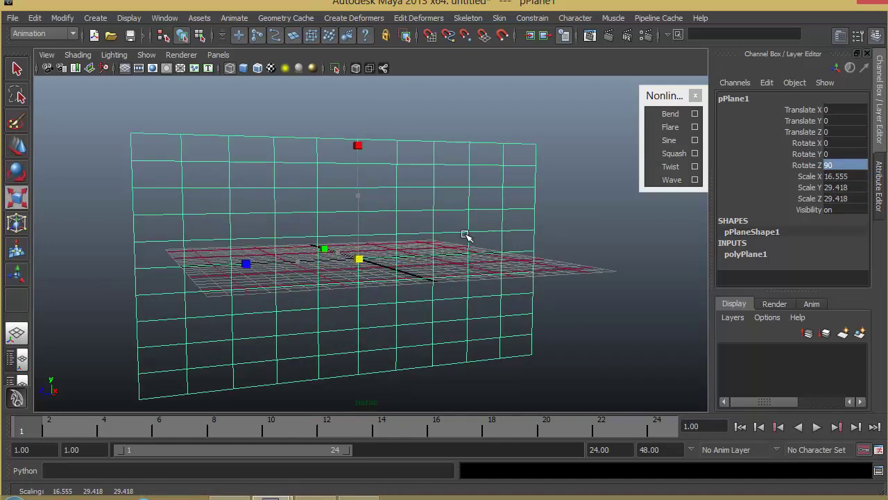
Set the plane's Subdivisions Width to 27 and Subdivisions Height to 50.
{"action": "left_click", "coordinate": [761, 254]}
{"action": "scroll", "coordinate": [800, 257], "scroll_direction": "down", "scroll_amount": 2}
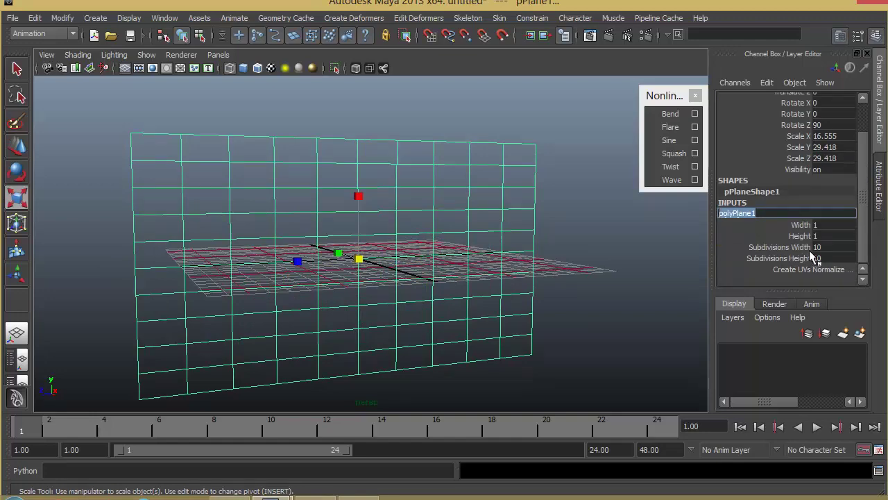
{"action": "left_click", "coordinate": [791, 247]}
{"action": "middle_click_drag", "start_coordinate": [556, 276], "coordinate": [625, 276]}
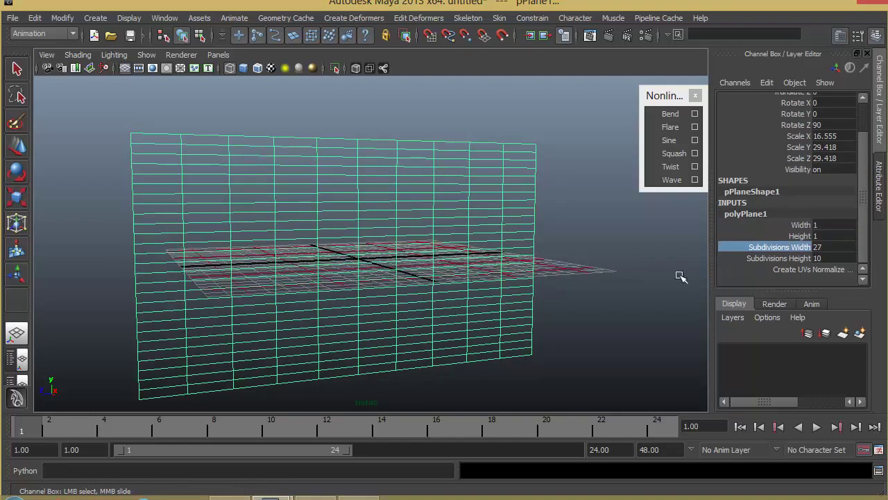
{"action": "left_click", "coordinate": [791, 258]}
{"action": "middle_click_drag", "start_coordinate": [440, 273], "coordinate": [461, 274]}
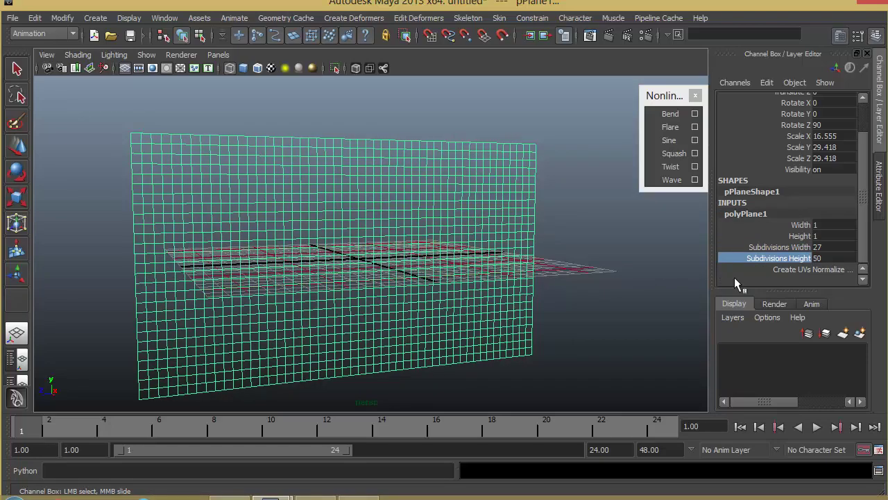
{"action": "left_click_drag", "start_coordinate": [378, 297], "coordinate": [444, 288], "text": "alt"}
{"action": "mouse_move", "coordinate": [444, 287]}
{"action": "right_mouse_down", "text": "alt"}
{"action": "mouse_move", "coordinate": [492, 282]}
{"action": "mouse_move", "coordinate": [433, 278]}
{"action": "right_mouse_up", "text": "alt"}
{"action": "mouse_move", "coordinate": [432, 278]}
{"action": "left_mouse_down", "text": "alt"}
{"action": "mouse_move", "coordinate": [451, 270]}
{"action": "mouse_move", "coordinate": [436, 283]}
{"action": "left_mouse_up", "text": "alt"}
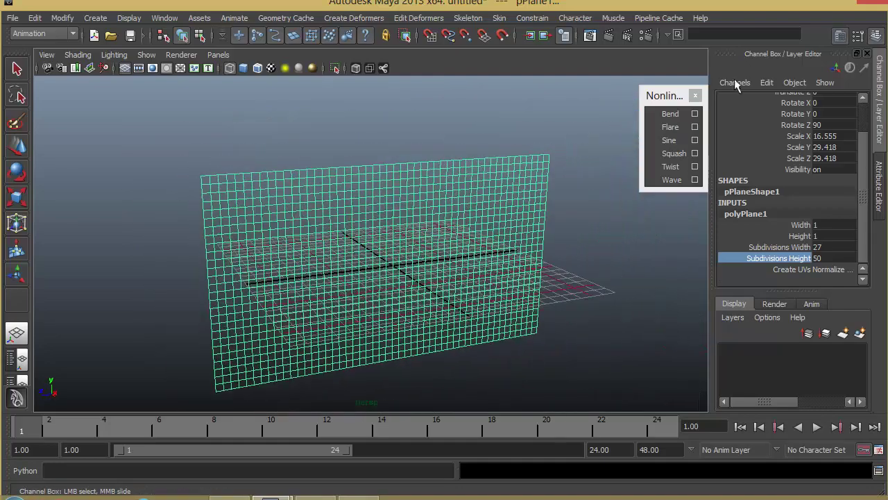
Add a sine deformer to the upright plane and expand sine1's attributes.
{"action": "left_click", "coordinate": [670, 141]}
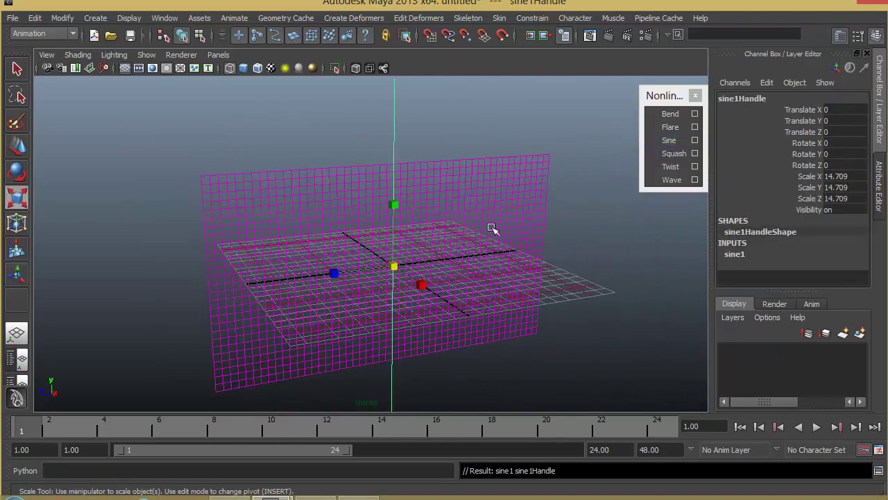
{"action": "left_click_drag", "start_coordinate": [527, 264], "coordinate": [289, 255], "text": "alt"}
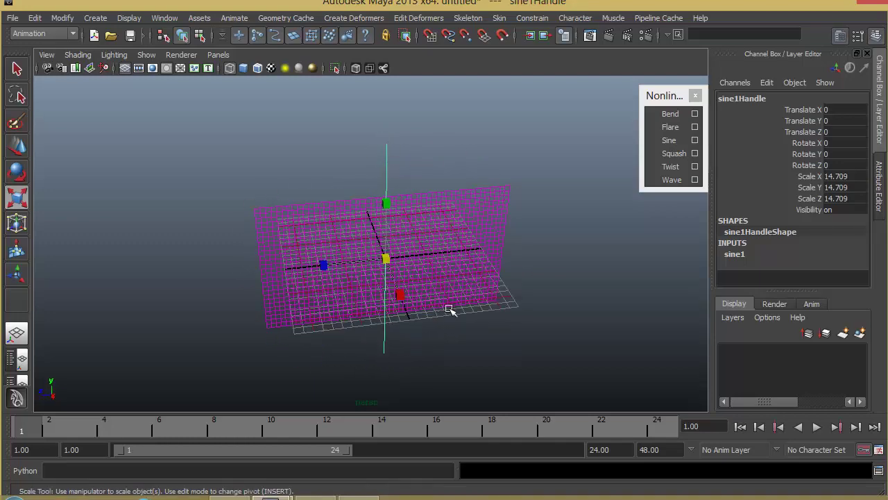
{"action": "left_click_drag", "start_coordinate": [437, 311], "coordinate": [465, 320], "text": "alt"}
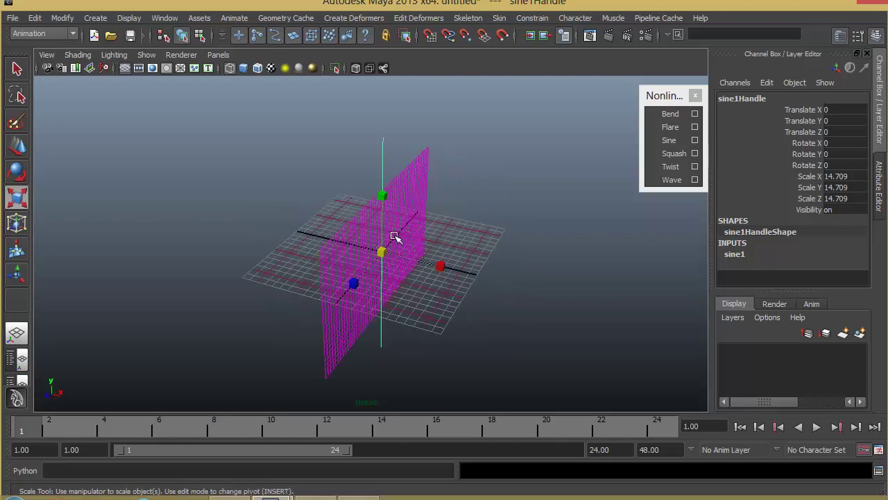
{"action": "left_click", "coordinate": [743, 260]}
{"action": "scroll", "coordinate": [771, 266], "scroll_direction": "down", "scroll_amount": 3}
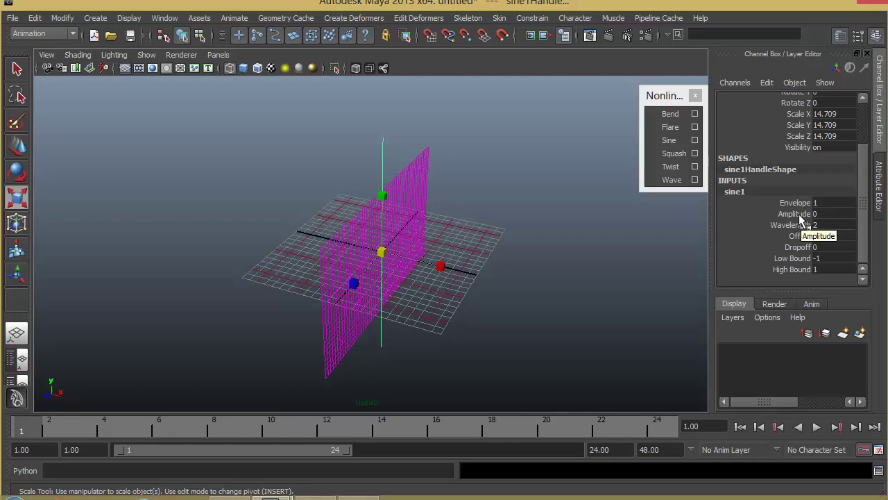
Raise sine1's Amplitude to 0.2 to bend the plane.
{"action": "left_click", "coordinate": [791, 215]}
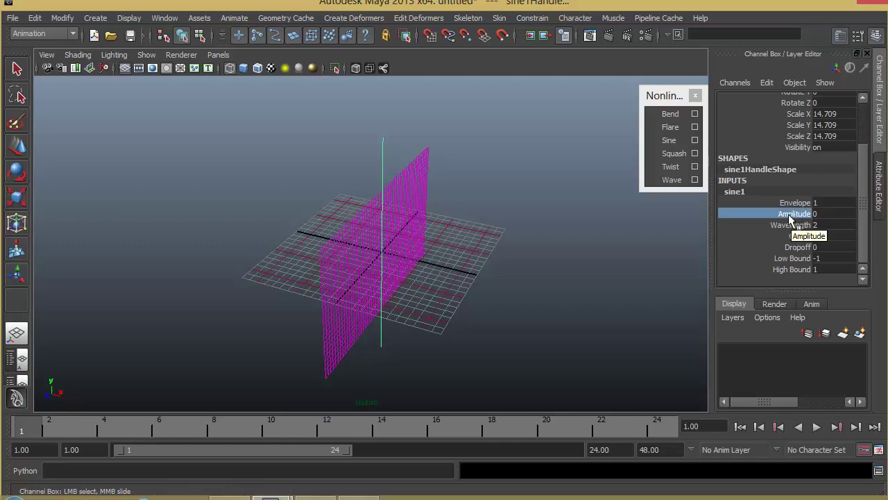
{"action": "mouse_move", "coordinate": [539, 261]}
{"action": "middle_mouse_down"}
{"action": "mouse_move", "coordinate": [559, 258]}
{"action": "mouse_move", "coordinate": [538, 261]}
{"action": "middle_mouse_up"}
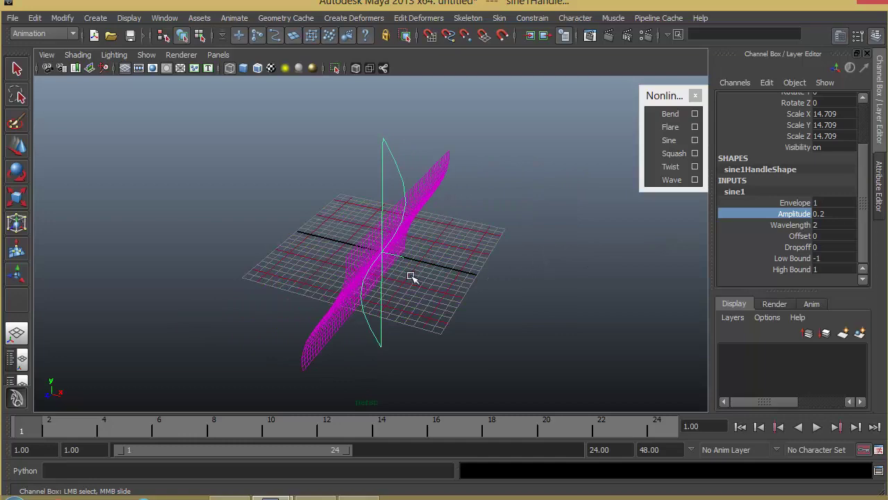
{"action": "left_click_drag", "start_coordinate": [411, 277], "coordinate": [319, 267], "text": "alt"}
Rotate the sine handle to X -90 and show the plane with smooth shading.
{"action": "left_click", "coordinate": [17, 174]}
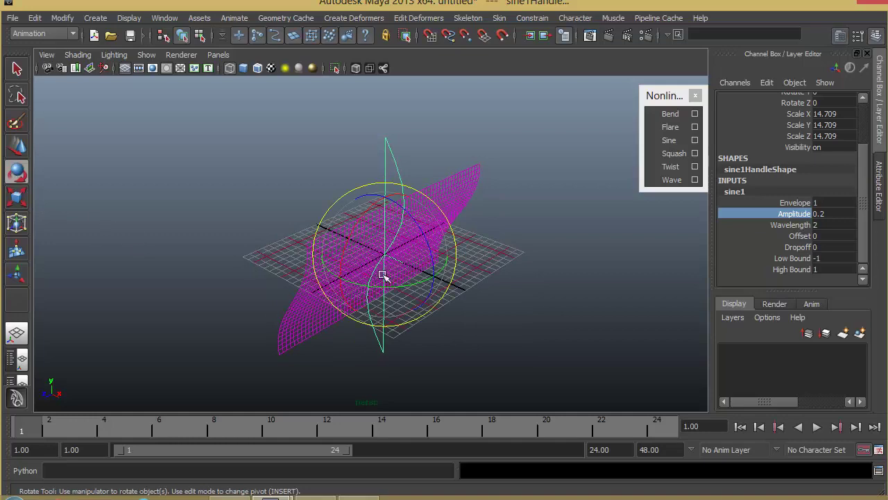
{"action": "left_click_drag", "start_coordinate": [382, 275], "coordinate": [396, 211]}
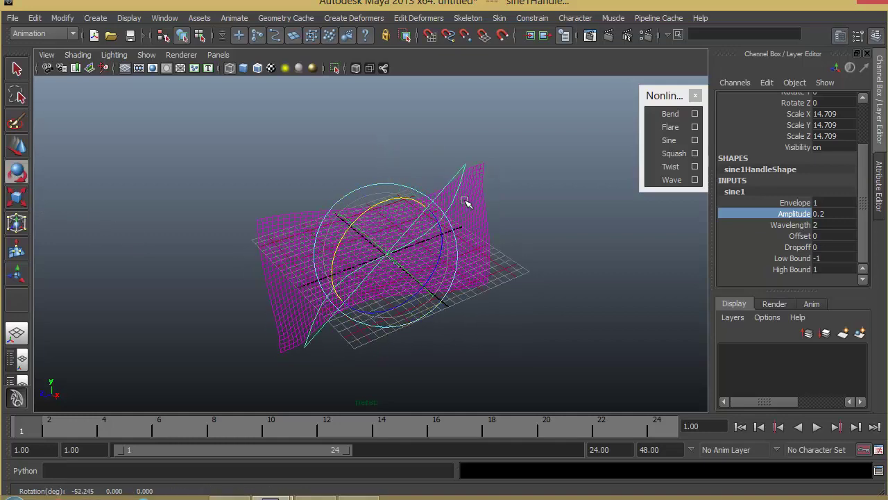
{"action": "scroll", "coordinate": [867, 164], "scroll_direction": "up", "scroll_amount": 3}
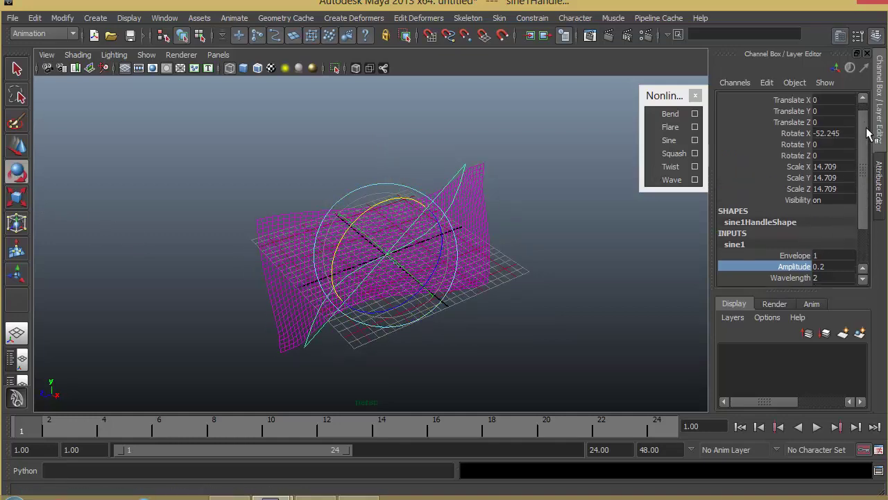
{"action": "double_click", "coordinate": [830, 133]}
{"action": "type", "text": "-"}
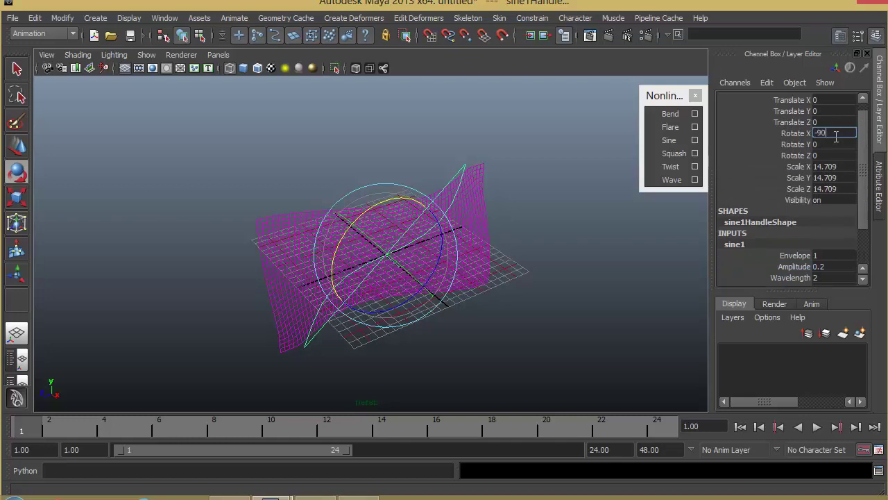
{"action": "type", "text": "90"}
{"action": "key", "text": "Return"}
{"action": "mouse_move", "coordinate": [432, 238]}
{"action": "left_mouse_down"}
{"action": "mouse_move", "coordinate": [448, 250]}
{"action": "mouse_move", "coordinate": [377, 240]}
{"action": "left_mouse_up"}
{"action": "key", "text": "5"}
{"action": "mouse_move", "coordinate": [413, 292]}
{"action": "left_mouse_down", "text": "alt"}
{"action": "mouse_move", "coordinate": [369, 268]}
{"action": "mouse_move", "coordinate": [390, 275]}
{"action": "mouse_move", "coordinate": [747, 257]}
{"action": "left_mouse_up", "text": "alt"}
{"action": "key", "text": "w"}
{"action": "scroll", "coordinate": [748, 253], "scroll_direction": "down", "scroll_amount": 3}
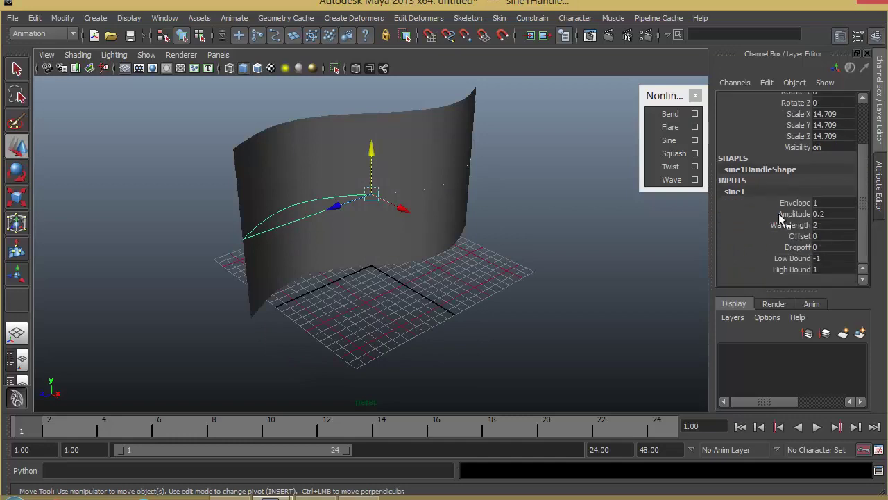
Shorten sine1's Wavelength and set its Amplitude to 0.04.
{"action": "left_click_drag", "start_coordinate": [406, 236], "coordinate": [383, 274], "text": "alt"}
{"action": "left_click", "coordinate": [791, 225]}
{"action": "middle_click_drag", "start_coordinate": [573, 238], "coordinate": [560, 236]}
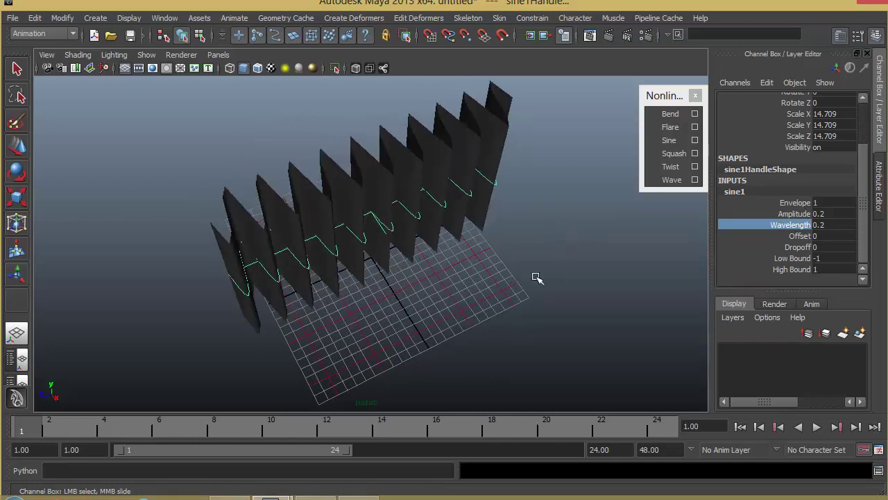
{"action": "mouse_move", "coordinate": [536, 278]}
{"action": "left_mouse_down", "text": "alt"}
{"action": "mouse_move", "coordinate": [502, 290]}
{"action": "mouse_move", "coordinate": [531, 282]}
{"action": "left_mouse_up", "text": "alt"}
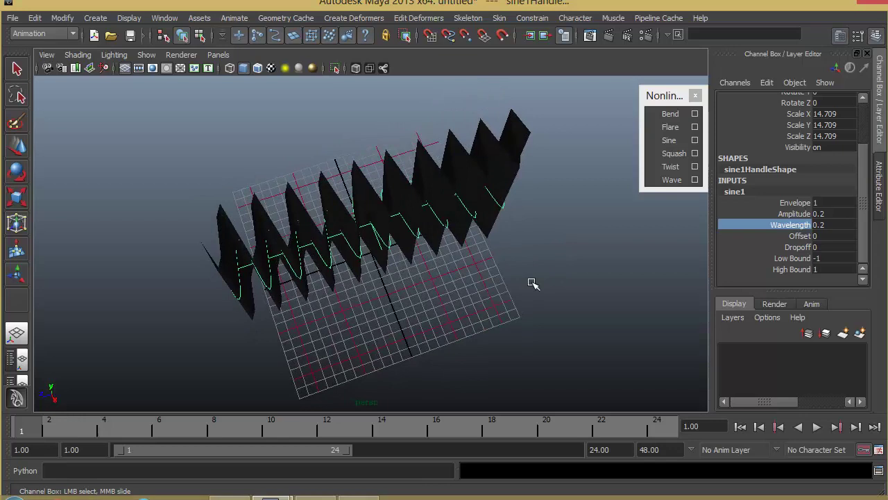
{"action": "left_click", "coordinate": [792, 214]}
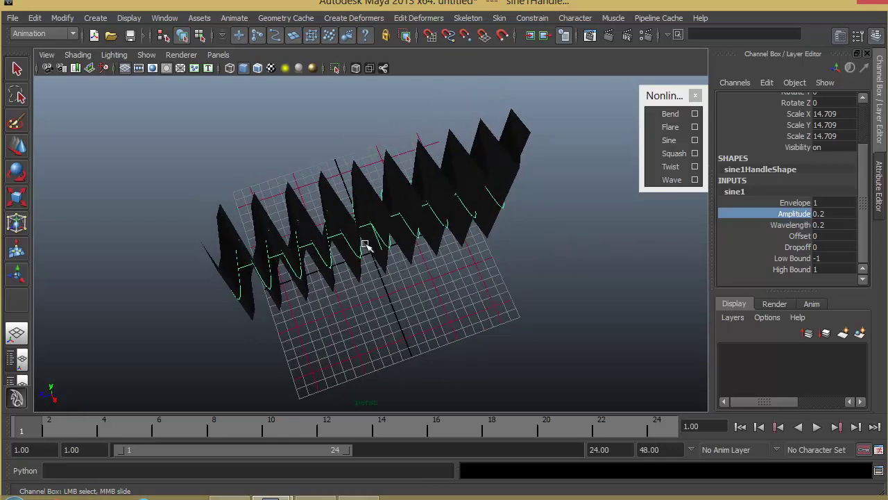
{"action": "double_click", "coordinate": [820, 213]}
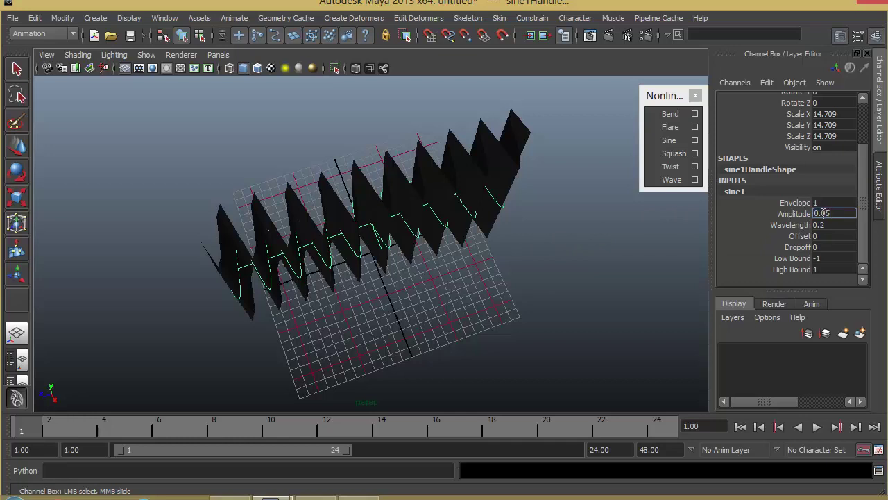
{"action": "key", "text": "Return"}
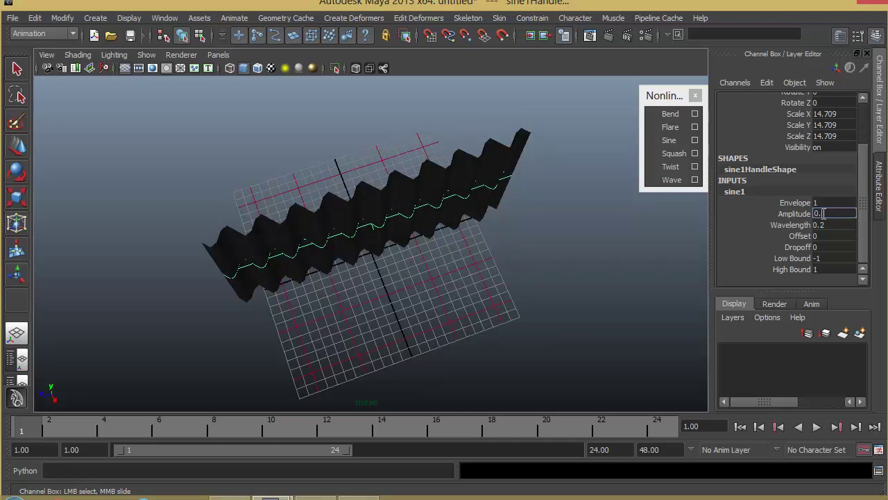
{"action": "key", "text": "Return"}
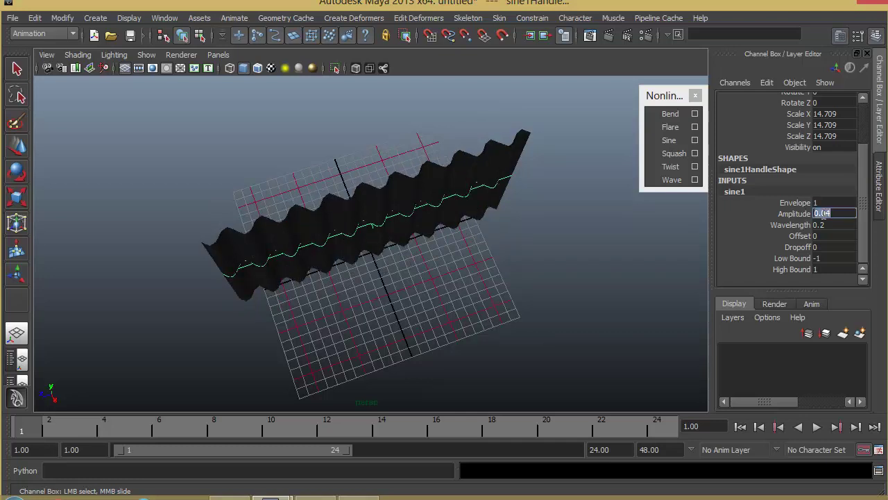
Widen the ripples by setting sine1's Wavelength to 0.5.
{"action": "mouse_move", "coordinate": [495, 222]}
{"action": "left_mouse_down", "text": "alt"}
{"action": "mouse_move", "coordinate": [507, 178]}
{"action": "mouse_move", "coordinate": [553, 181]}
{"action": "mouse_move", "coordinate": [538, 198]}
{"action": "mouse_move", "coordinate": [548, 199]}
{"action": "left_mouse_up", "text": "alt"}
{"action": "left_click", "coordinate": [794, 224]}
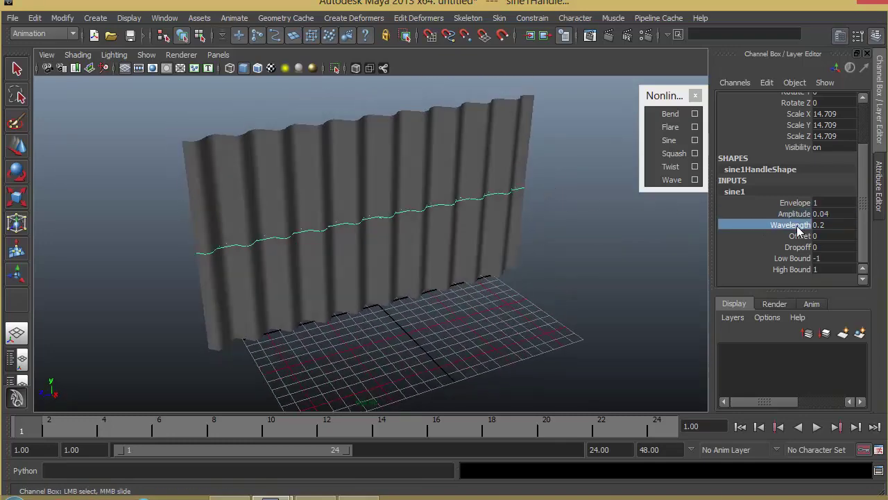
{"action": "middle_click_drag", "start_coordinate": [660, 246], "coordinate": [662, 247]}
{"action": "mouse_move", "coordinate": [634, 260]}
{"action": "left_mouse_down", "text": "alt"}
{"action": "mouse_move", "coordinate": [608, 293]}
{"action": "mouse_move", "coordinate": [613, 280]}
{"action": "mouse_move", "coordinate": [599, 257]}
{"action": "mouse_move", "coordinate": [578, 257]}
{"action": "mouse_move", "coordinate": [590, 281]}
{"action": "left_mouse_up", "text": "alt"}
Undo the accidental handle move and reset sine1's Offset to 0.
{"action": "left_click", "coordinate": [804, 237]}
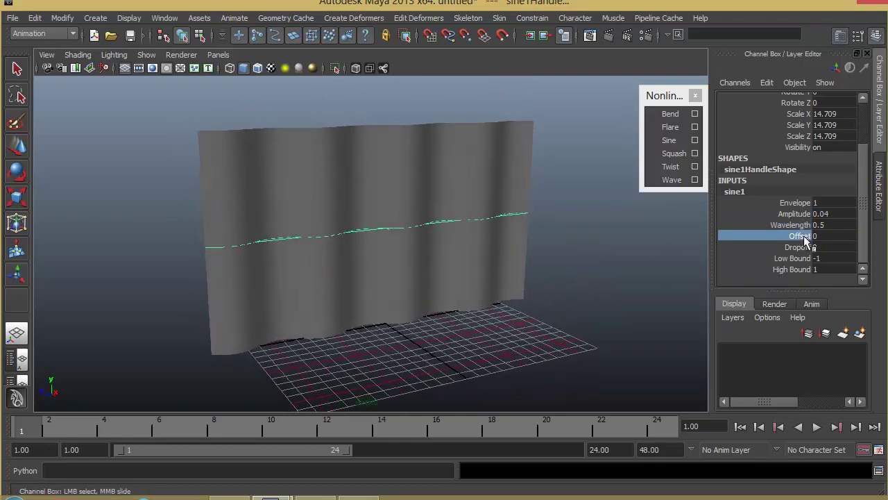
{"action": "key", "text": "ctrl+z"}
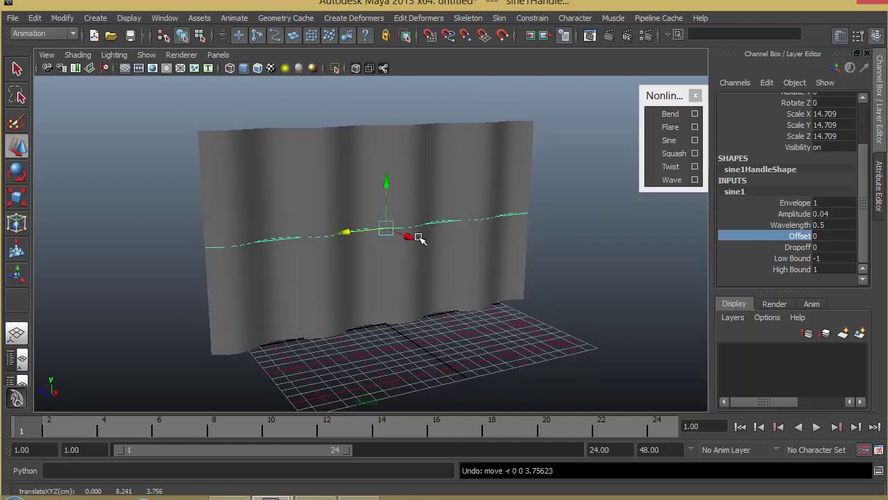
{"action": "middle_click_drag", "start_coordinate": [568, 264], "coordinate": [614, 263]}
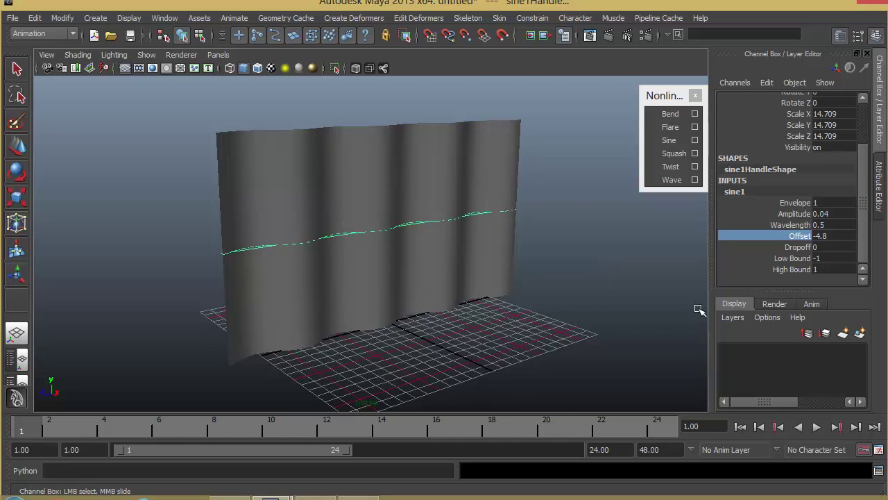
{"action": "left_click", "coordinate": [830, 237]}
{"action": "type", "text": "0"}
{"action": "key", "text": "Return"}
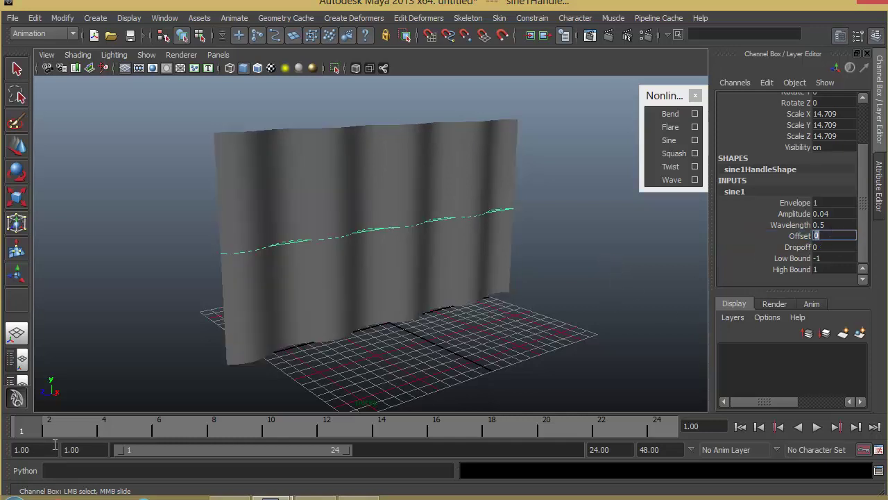
Set the playback end to frame 100 and key Offset at 0.
{"action": "double_click", "coordinate": [605, 449]}
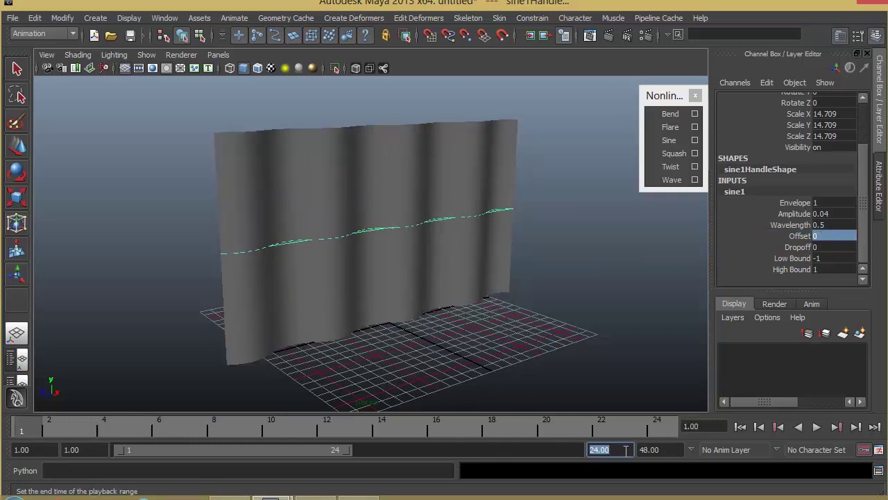
{"action": "type", "text": "50"}
{"action": "key", "text": "Return"}
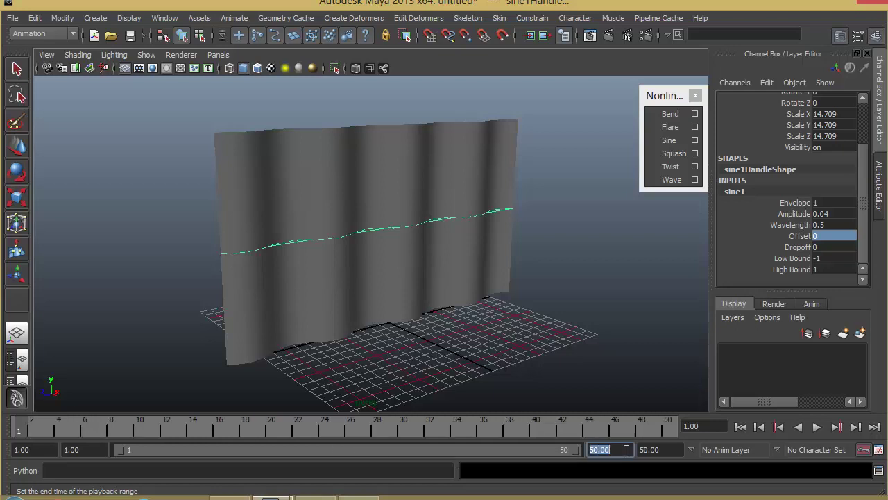
{"action": "type", "text": "100"}
{"action": "key", "text": "Return"}
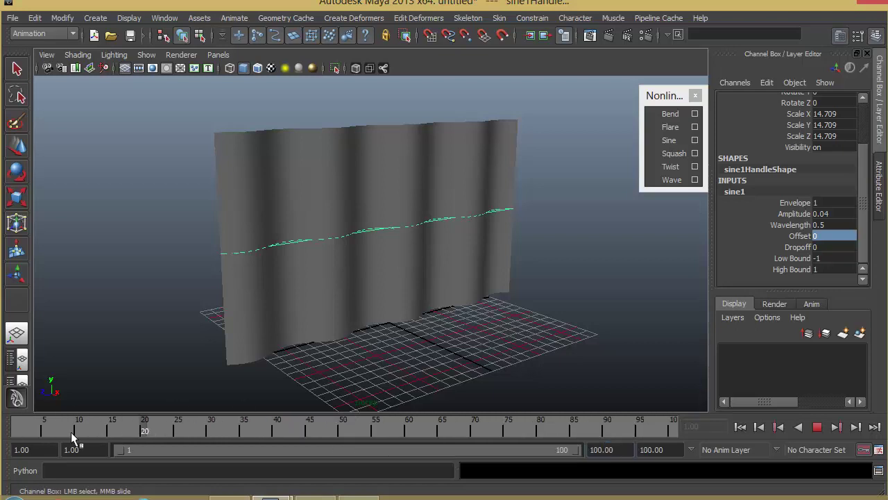
{"action": "right_click", "coordinate": [788, 240]}
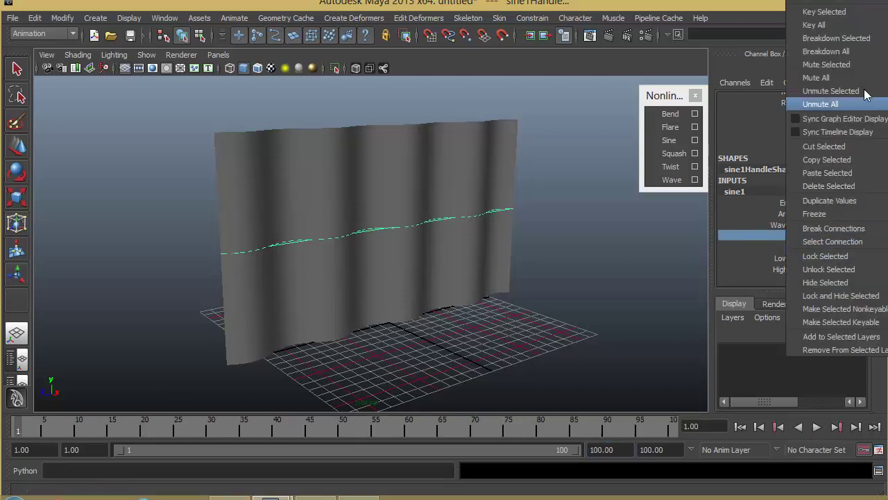
{"action": "left_click", "coordinate": [843, 8]}
At frame 100 change Offset to -10, then play the wave animation from frame 1.
{"action": "left_click_drag", "start_coordinate": [386, 433], "coordinate": [675, 426]}
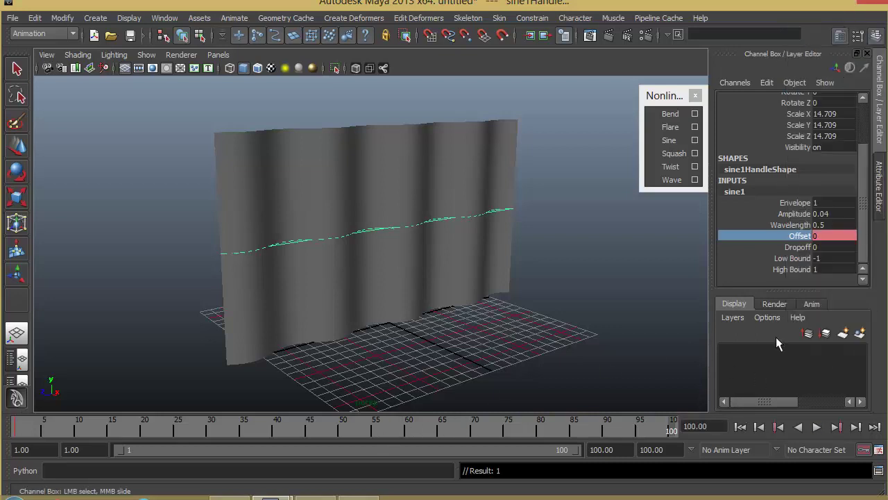
{"action": "middle_click_drag", "start_coordinate": [642, 300], "coordinate": [444, 326]}
{"action": "left_click", "coordinate": [759, 426]}
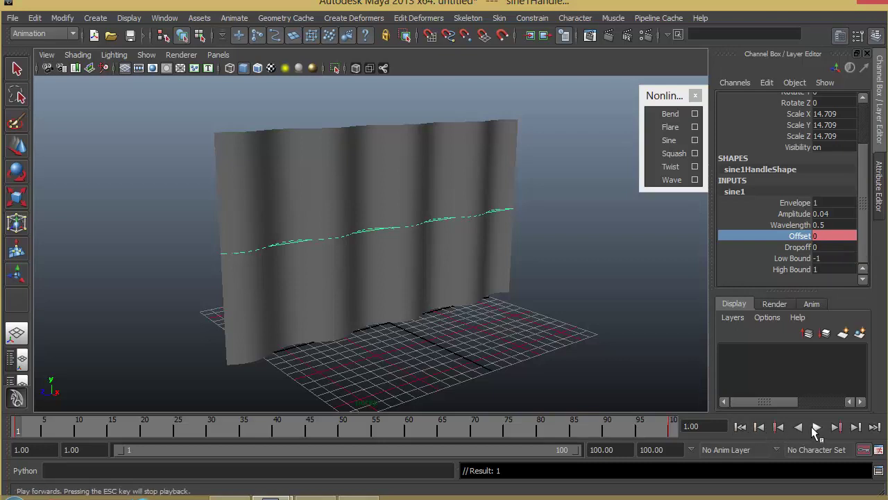
{"action": "left_click", "coordinate": [817, 426]}
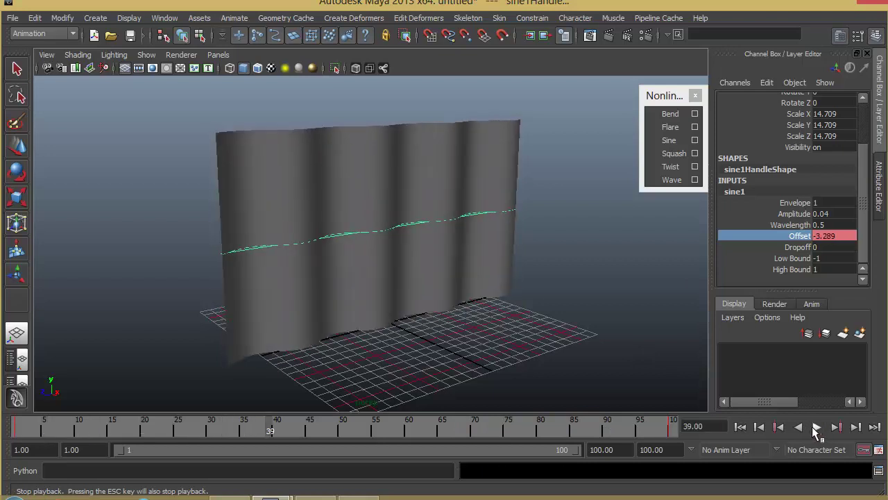
{"action": "left_click", "coordinate": [817, 427]}
{"action": "left_click_drag", "start_coordinate": [498, 430], "coordinate": [728, 431]}
Try Offset values at frame 100, settling on -5 after a quick playback check.
{"action": "left_click", "coordinate": [833, 236]}
{"action": "type", "text": "-10"}
{"action": "key", "text": "Tab"}
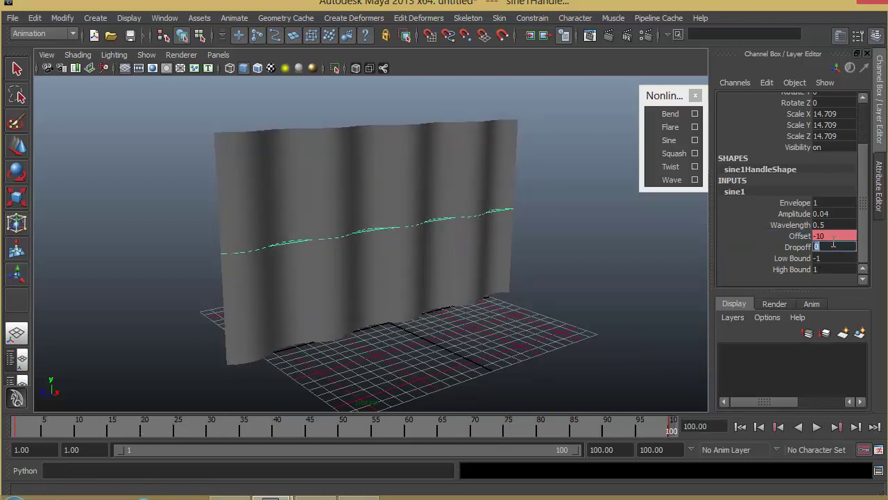
{"action": "left_click", "coordinate": [836, 237]}
{"action": "key", "text": "Return"}
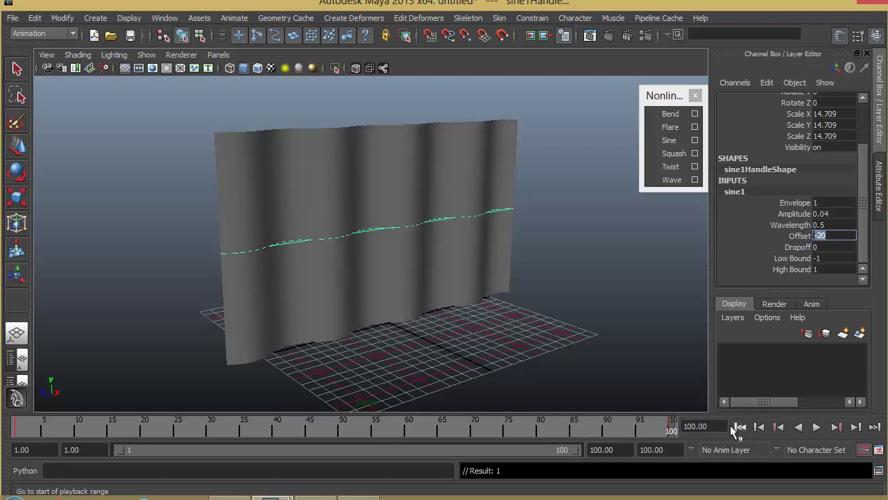
{"action": "left_click", "coordinate": [816, 427]}
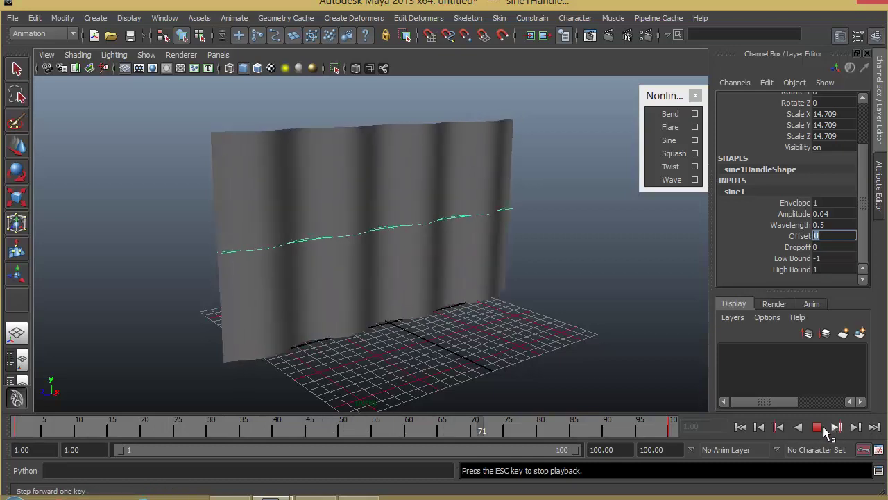
{"action": "left_click", "coordinate": [817, 426]}
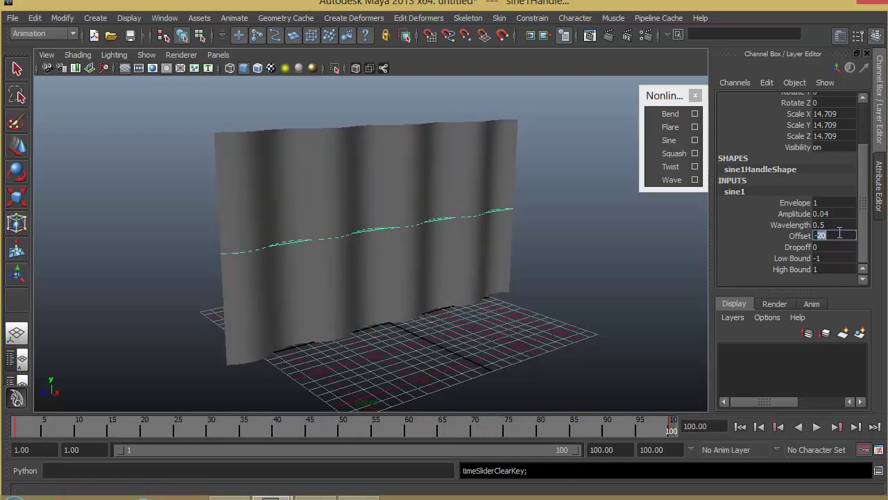
{"action": "key", "text": "Return"}
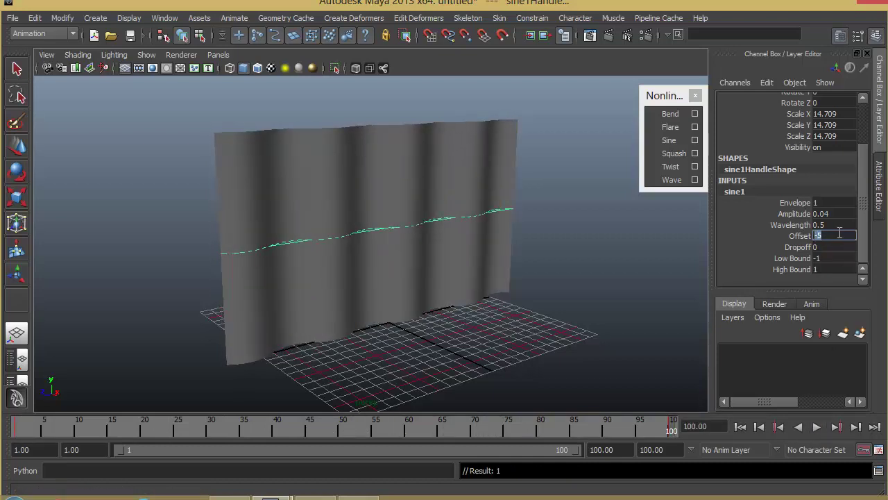
Play the waving plane from frame 1 to review it, then delete the sine deformer.
{"action": "left_click", "coordinate": [740, 426]}
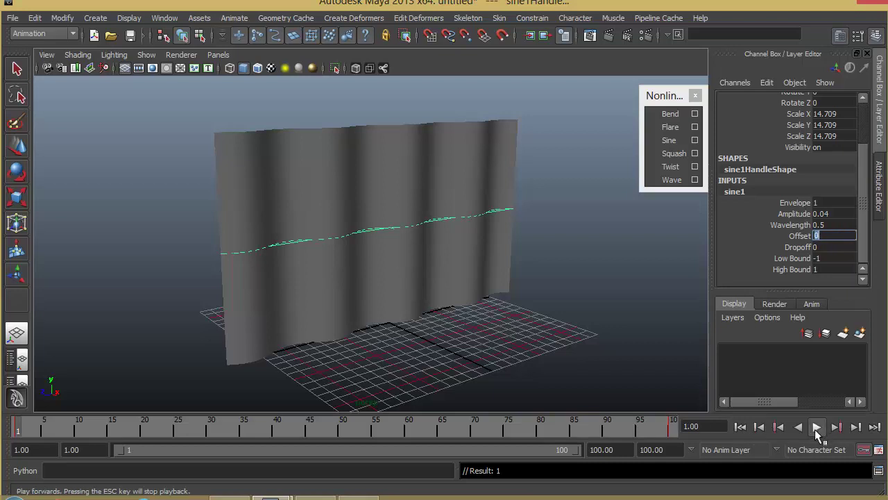
{"action": "left_click", "coordinate": [816, 431]}
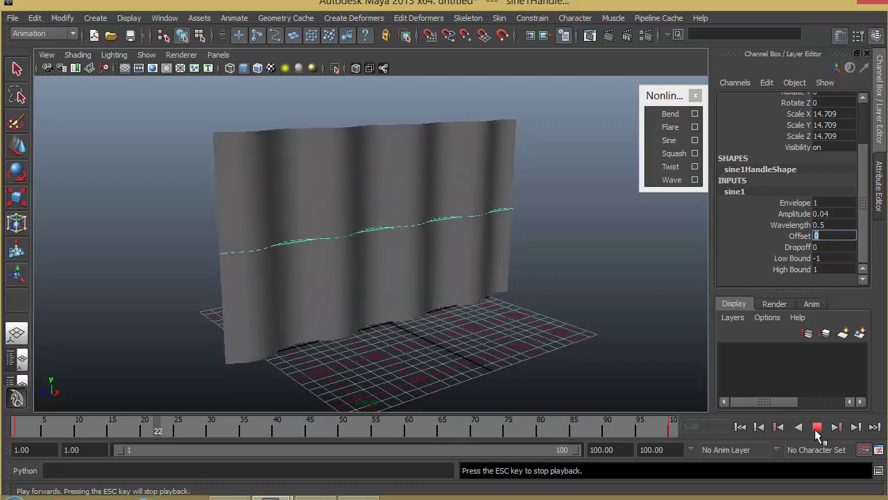
{"action": "mouse_move", "coordinate": [452, 347]}
{"action": "left_mouse_down", "text": "alt"}
{"action": "mouse_move", "coordinate": [453, 291]}
{"action": "mouse_move", "coordinate": [462, 352]}
{"action": "left_mouse_up", "text": "alt"}
{"action": "right_click_drag", "start_coordinate": [462, 345], "coordinate": [490, 345], "text": "alt"}
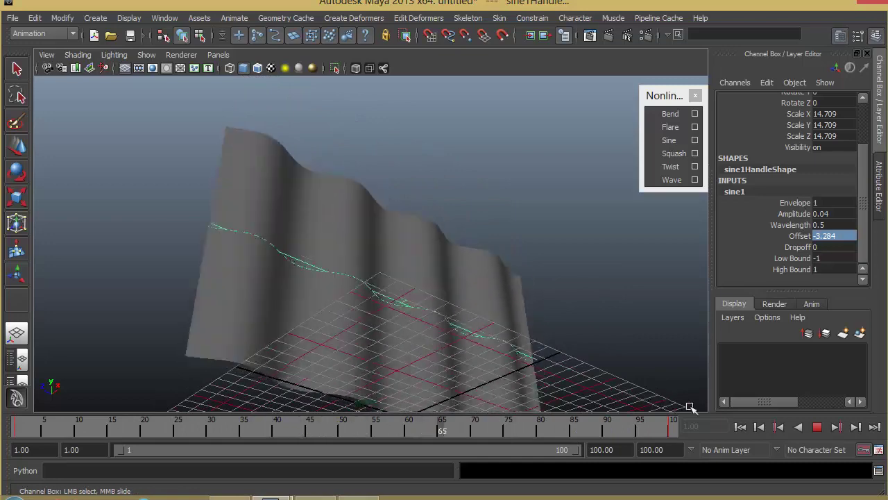
{"action": "left_click", "coordinate": [817, 426]}
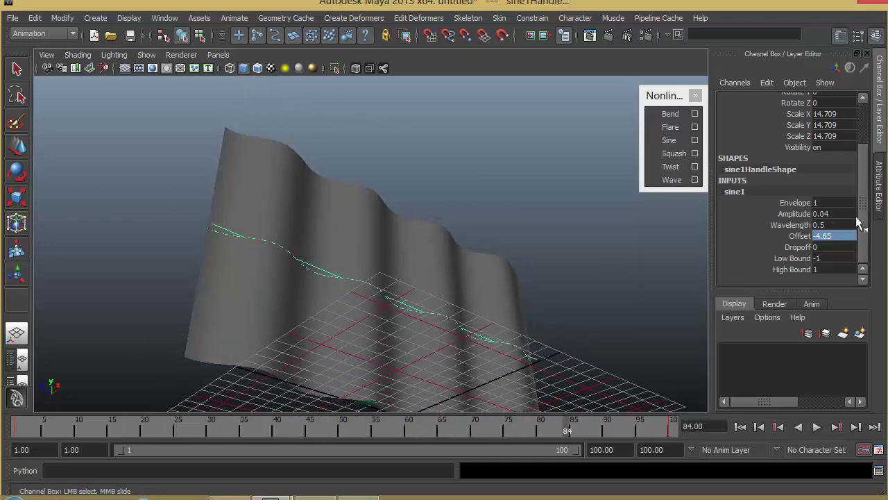
{"action": "left_click_drag", "start_coordinate": [620, 421], "coordinate": [61, 431]}
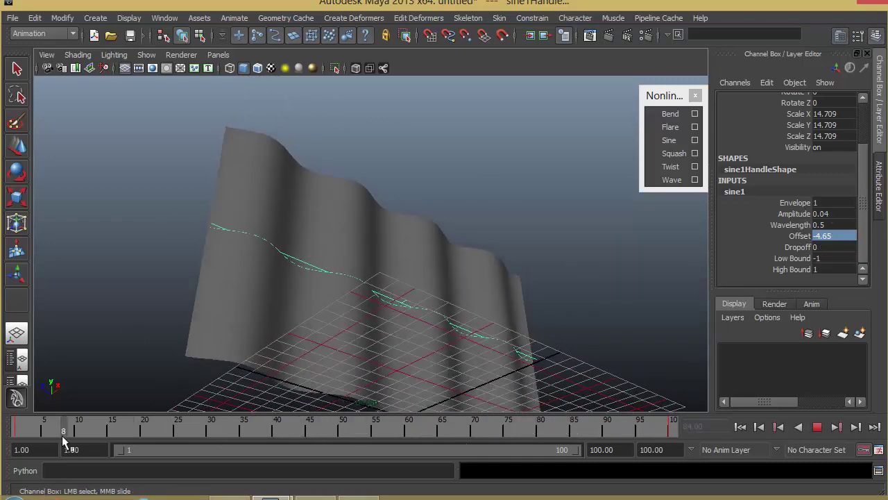
{"action": "left_click_drag", "start_coordinate": [294, 204], "coordinate": [315, 272], "text": "alt"}
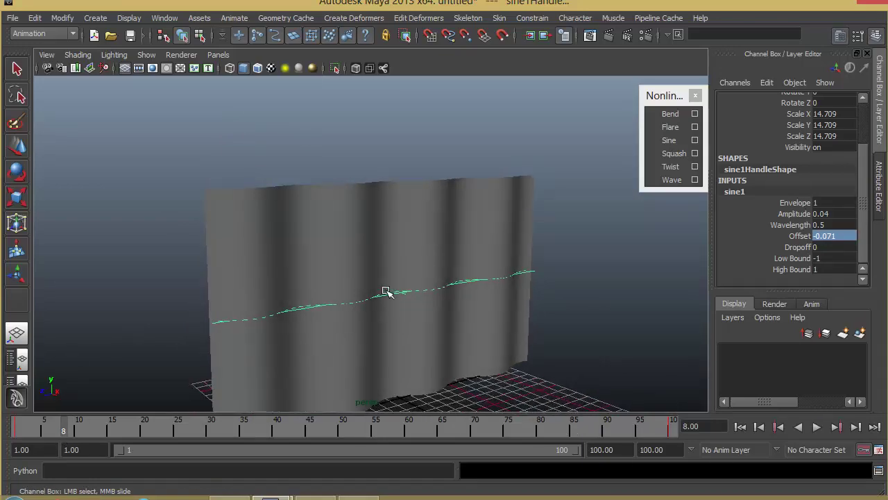
{"action": "key", "text": "Delete"}
Select the plane and lay it flat with Rotate Z set to 0.
{"action": "left_click", "coordinate": [417, 233]}
{"action": "key", "text": "e"}
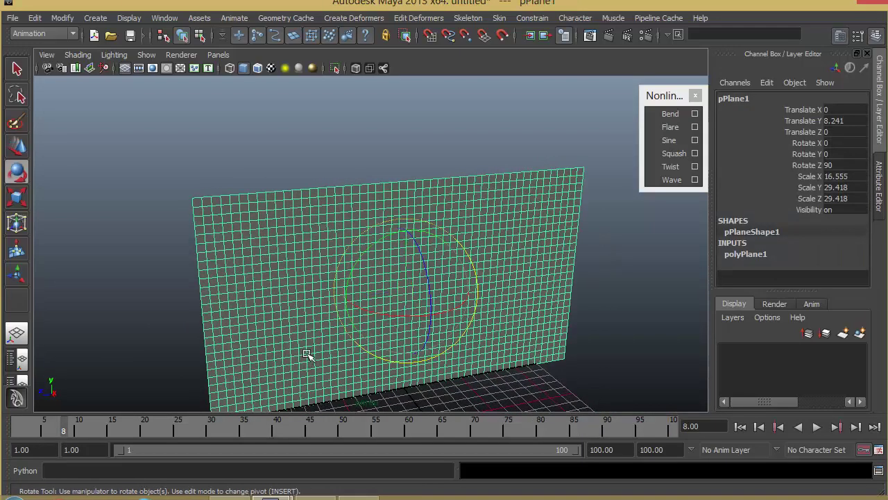
{"action": "left_click_drag", "start_coordinate": [442, 292], "coordinate": [805, 154]}
{"action": "left_click", "coordinate": [837, 165]}
{"action": "type", "text": "0"}
{"action": "key", "text": "Return"}
{"action": "left_click_drag", "start_coordinate": [618, 252], "coordinate": [278, 362], "text": "alt"}
Scale the plane uniformly to 30 on X, Y and Z.
{"action": "key", "text": "r"}
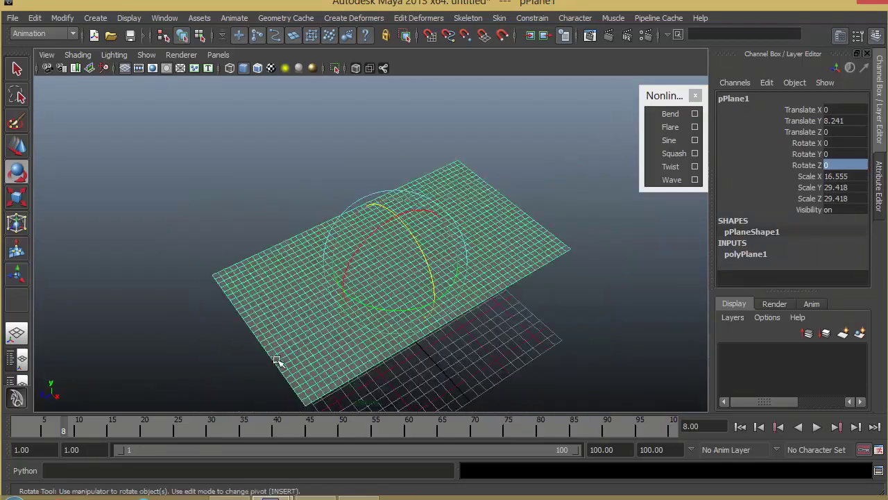
{"action": "left_click_drag", "start_coordinate": [435, 300], "coordinate": [625, 333]}
{"action": "left_click", "coordinate": [839, 249]}
{"action": "scroll", "coordinate": [839, 249], "scroll_direction": "down", "scroll_amount": 1}
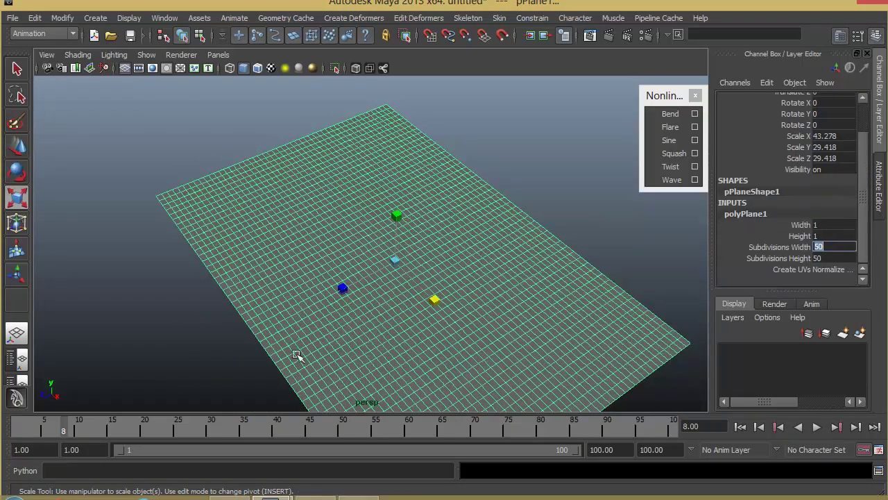
{"action": "left_click_drag", "start_coordinate": [839, 136], "coordinate": [839, 156]}
{"action": "type", "text": "30"}
{"action": "key", "text": "Return"}
{"action": "left_click_drag", "start_coordinate": [527, 229], "coordinate": [458, 277], "text": "alt"}
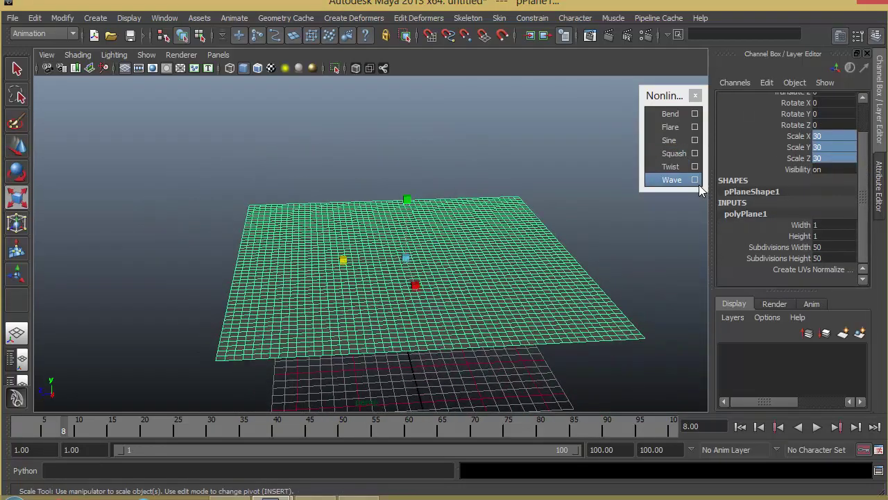
Add a wave deformer to the plane and select its Amplitude attribute.
{"action": "left_click", "coordinate": [679, 183]}
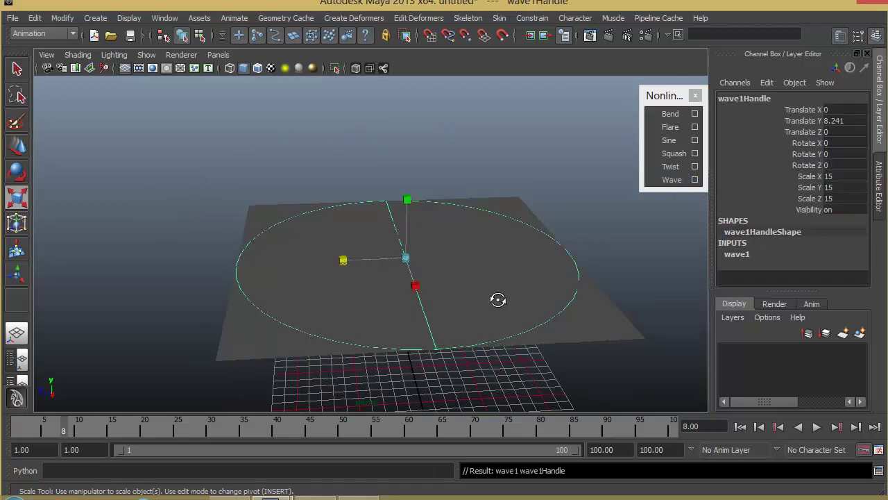
{"action": "left_click", "coordinate": [735, 254]}
{"action": "scroll", "coordinate": [842, 252], "scroll_direction": "down", "scroll_amount": 2}
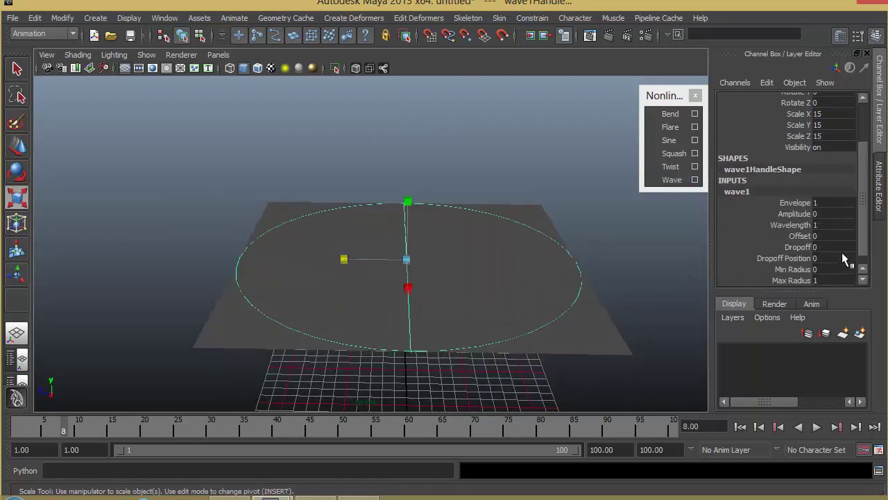
{"action": "left_click", "coordinate": [794, 214]}
Try wave1 Amplitude 0.5 then 0.05, and set Wavelength to 0.2.
{"action": "middle_click_drag", "start_coordinate": [630, 238], "coordinate": [583, 232]}
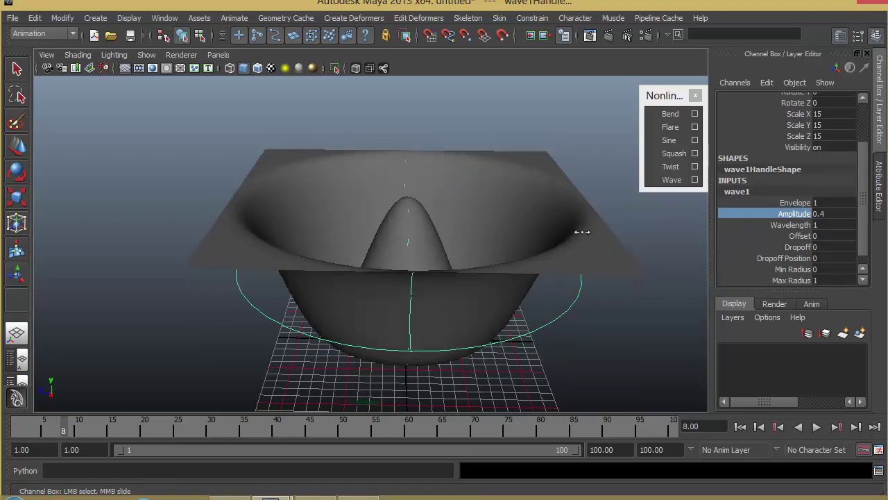
{"action": "left_click", "coordinate": [836, 214]}
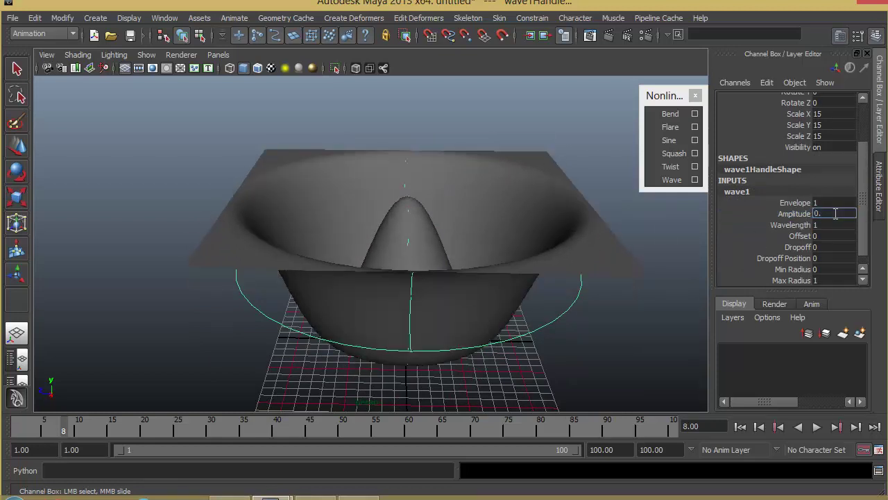
{"action": "type", "text": "0.5"}
{"action": "key", "text": "Return"}
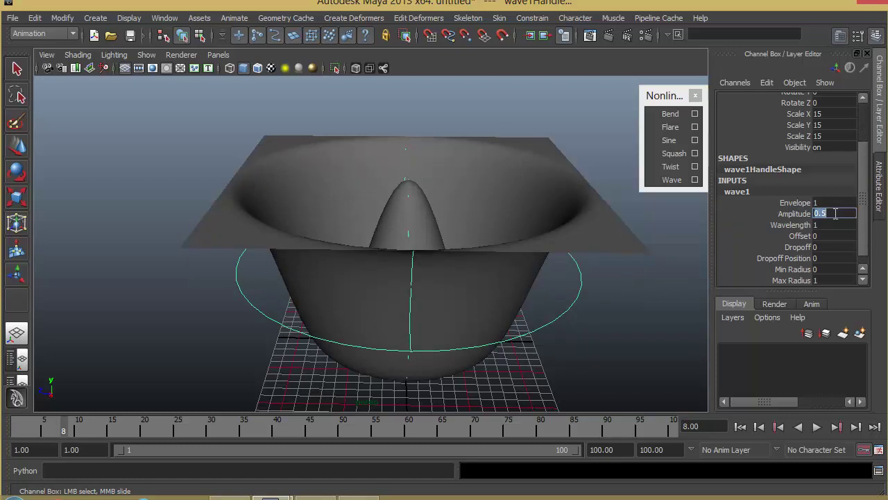
{"action": "key", "text": "Return"}
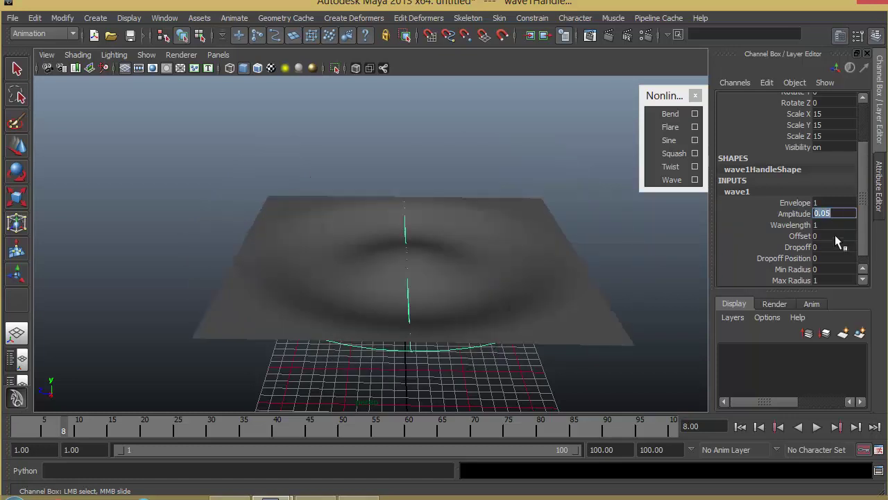
{"action": "left_click", "coordinate": [837, 224]}
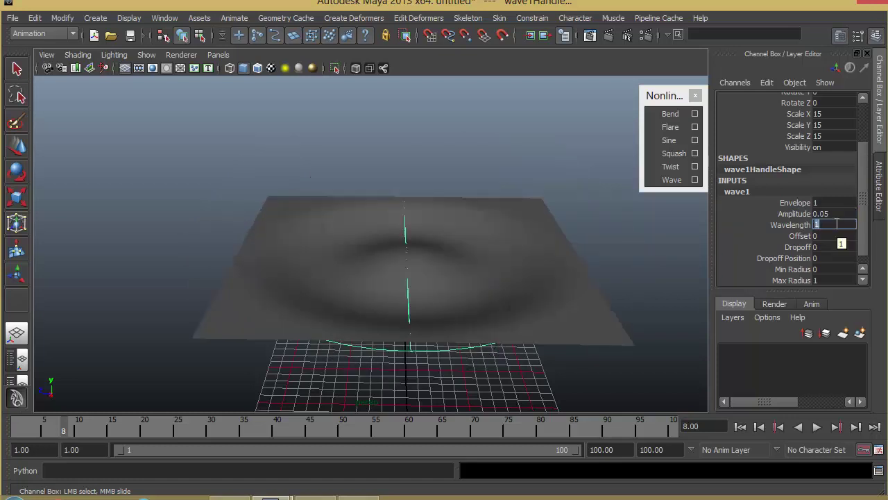
{"action": "type", "text": "0.2"}
{"action": "key", "text": "Return"}
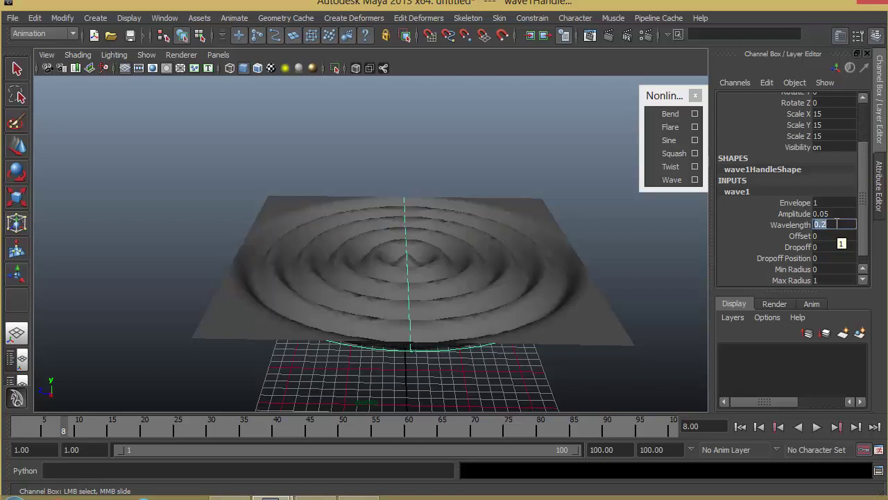
Refine wave1 Amplitude from 0.002 to 0.005 for shallow concentric ripples.
{"action": "left_click", "coordinate": [838, 213]}
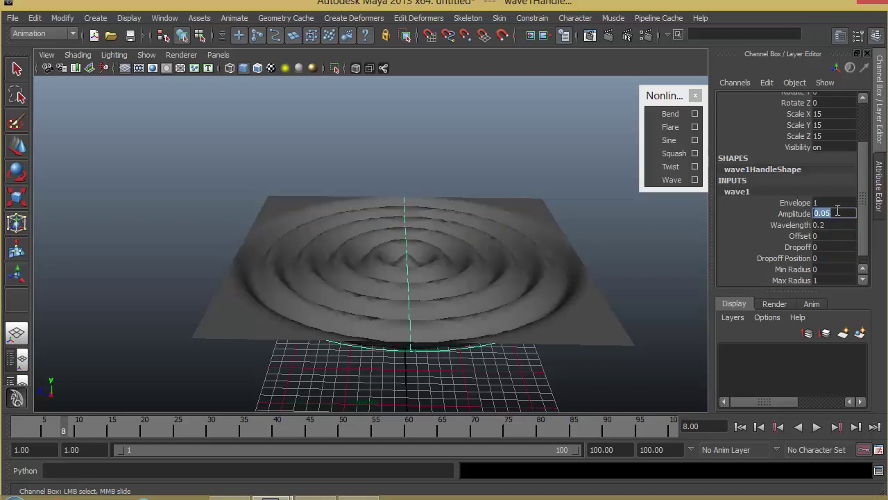
{"action": "left_click", "coordinate": [847, 213]}
{"action": "key", "text": "Return"}
{"action": "type", "text": "0."}
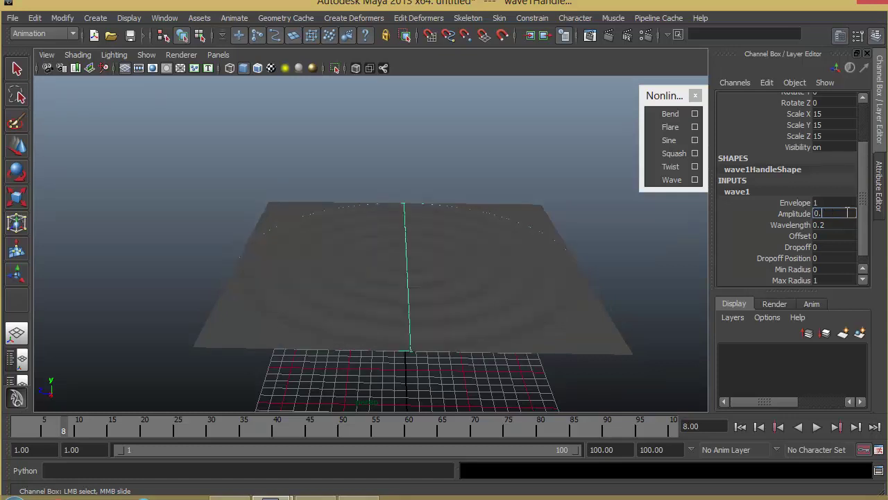
{"action": "type", "text": "005"}
{"action": "key", "text": "Return"}
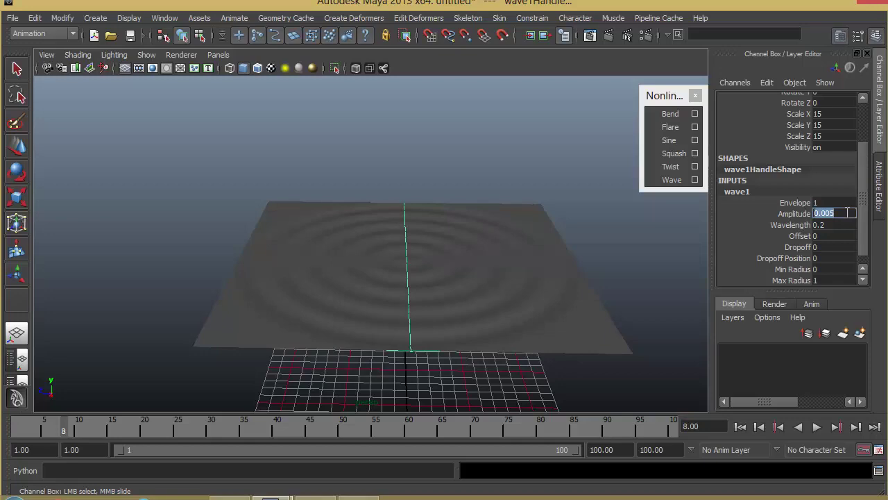
{"action": "left_click_drag", "start_coordinate": [555, 244], "coordinate": [576, 262], "text": "alt"}
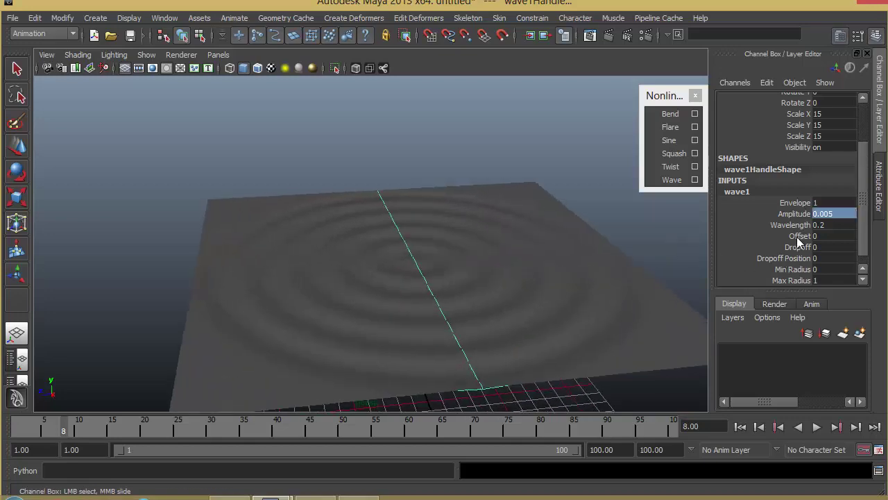
Set wave1 Offset to -2.5, close the Nonlinear tear-off and open Create Deformers.
{"action": "left_click", "coordinate": [799, 236]}
{"action": "middle_click_drag", "start_coordinate": [628, 271], "coordinate": [587, 271]}
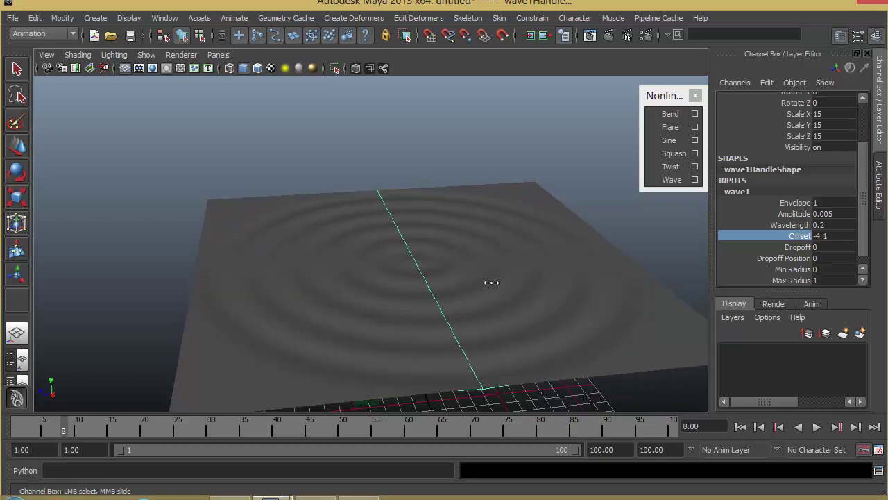
{"action": "middle_click_drag", "start_coordinate": [431, 282], "coordinate": [469, 291]}
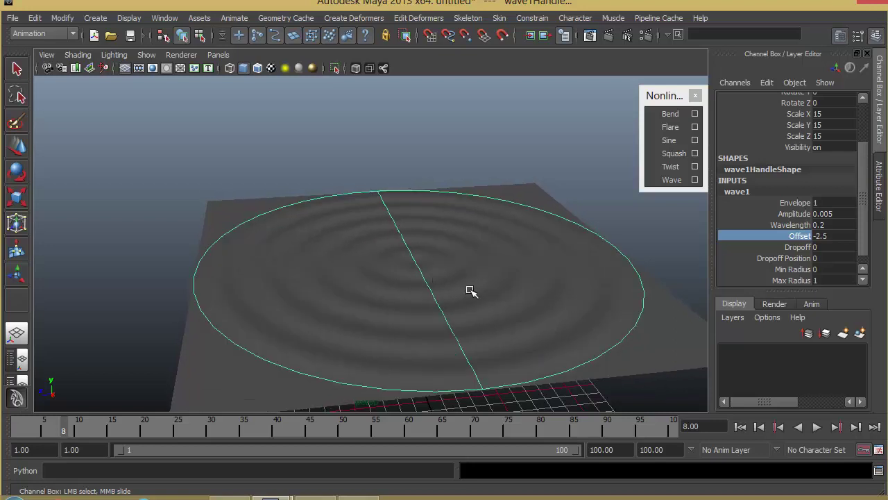
{"action": "left_click", "coordinate": [696, 95]}
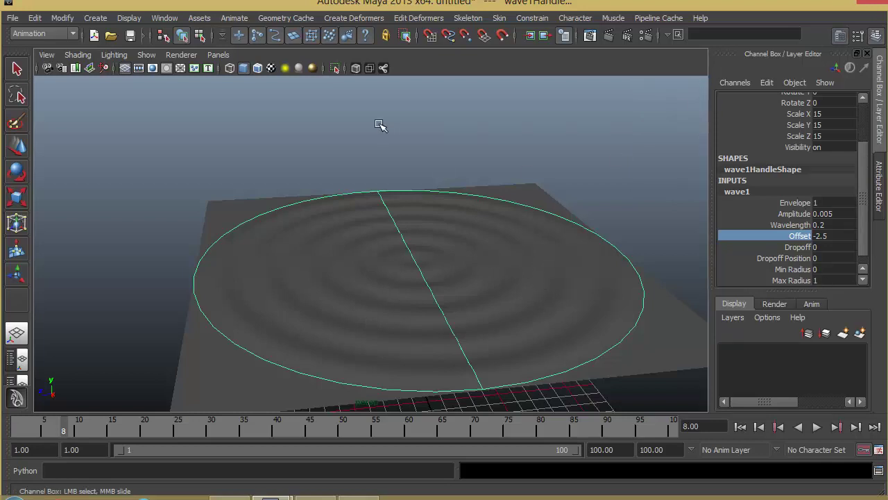
{"action": "left_click", "coordinate": [354, 18]}
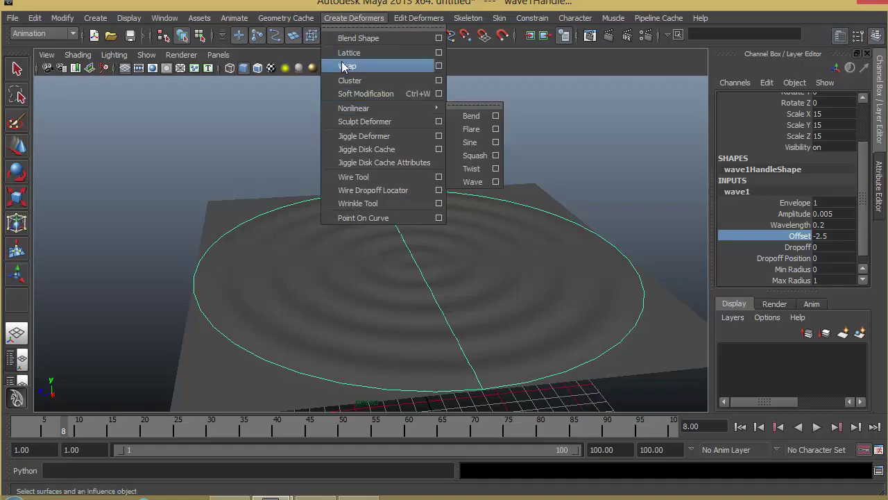